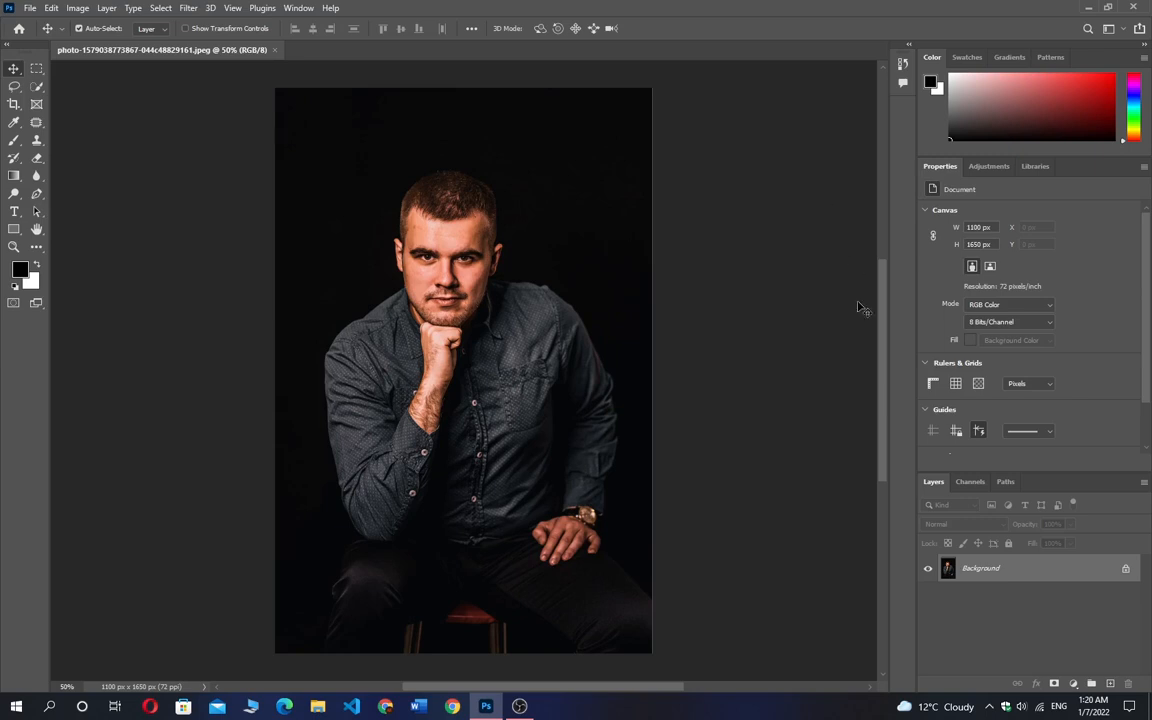
Duplicate the Background layer under its default name
right_click(997, 569)
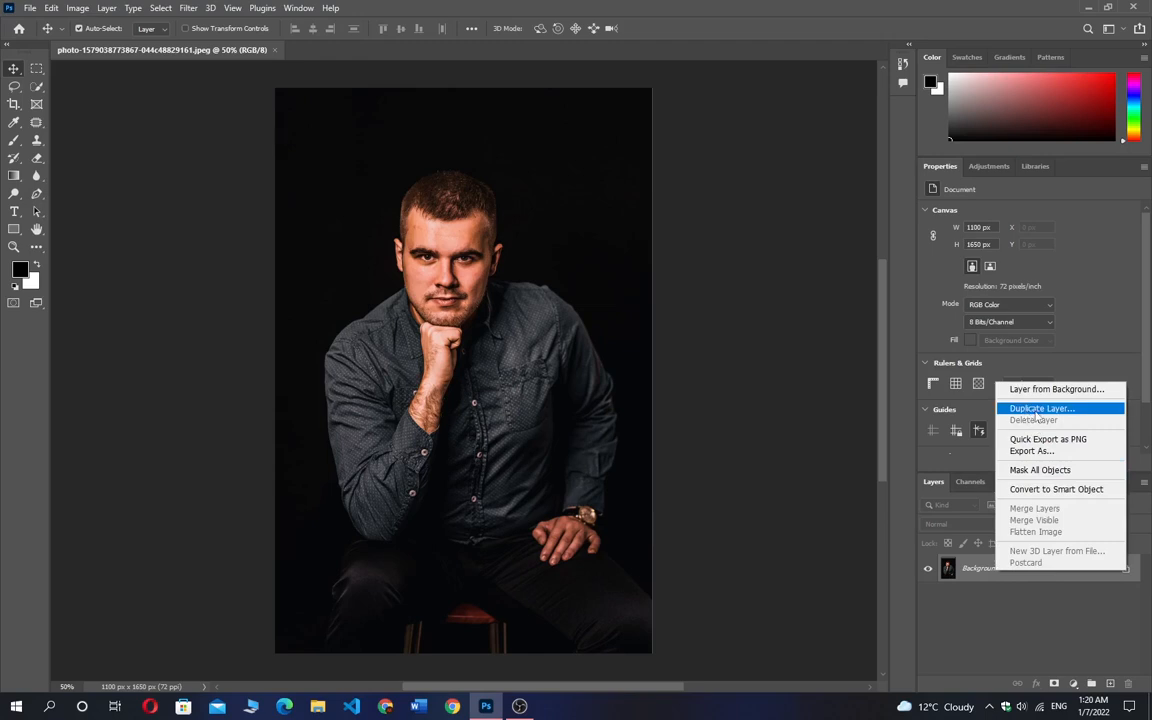
click(1035, 409)
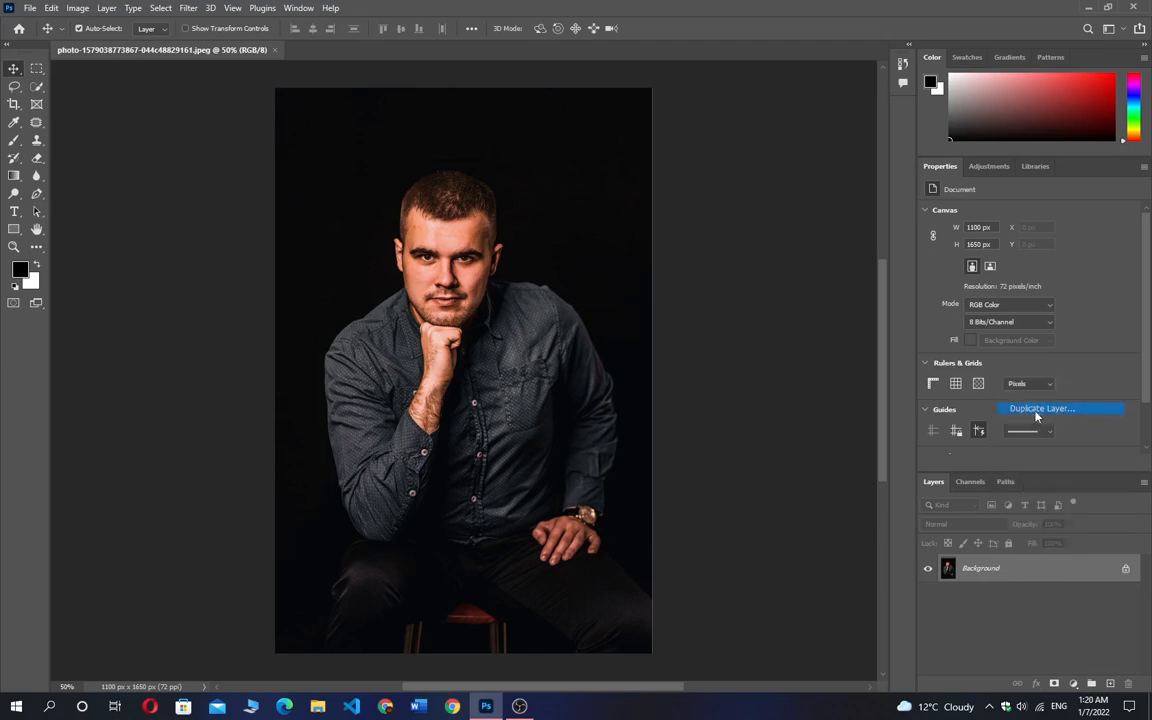
click(689, 197)
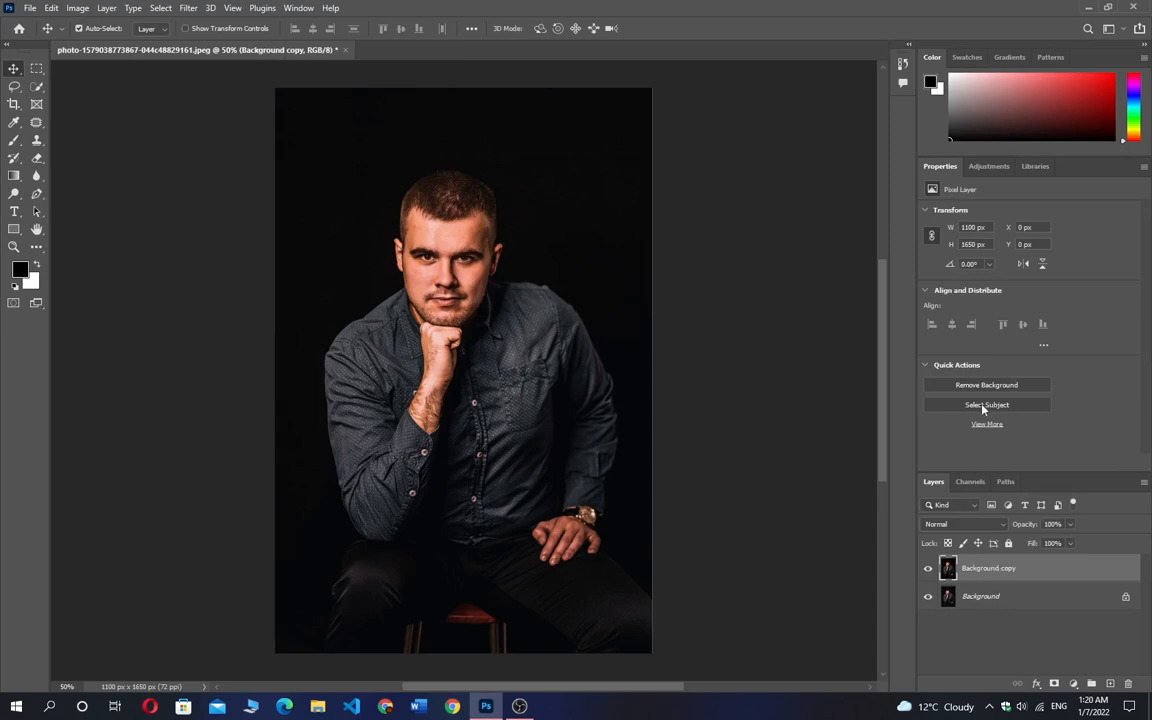
Choose the Quick Selection Tool and select the man on the Background copy with Select Subject
click(36, 84)
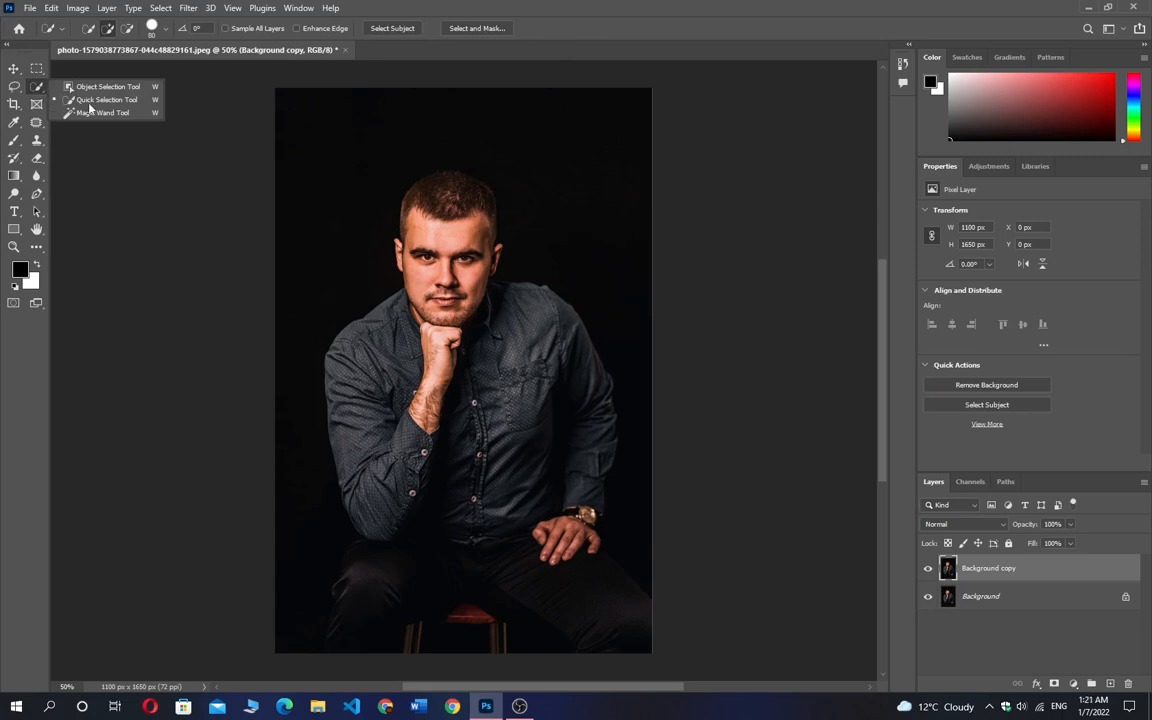
click(40, 91)
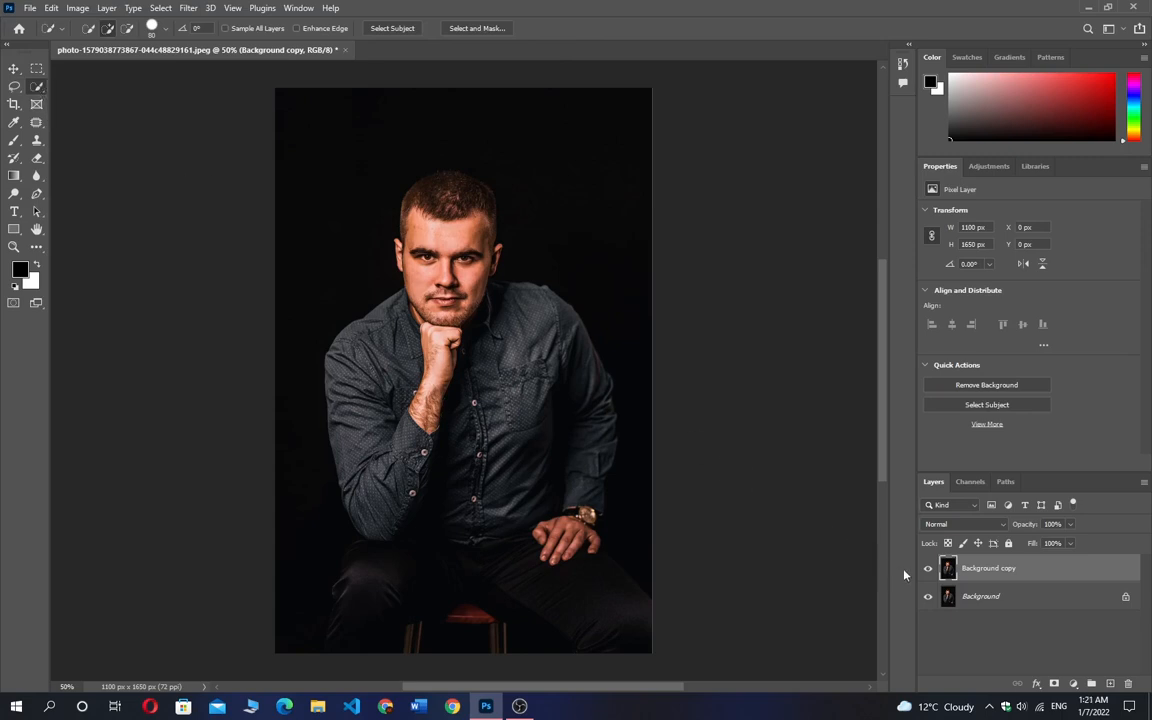
click(1008, 405)
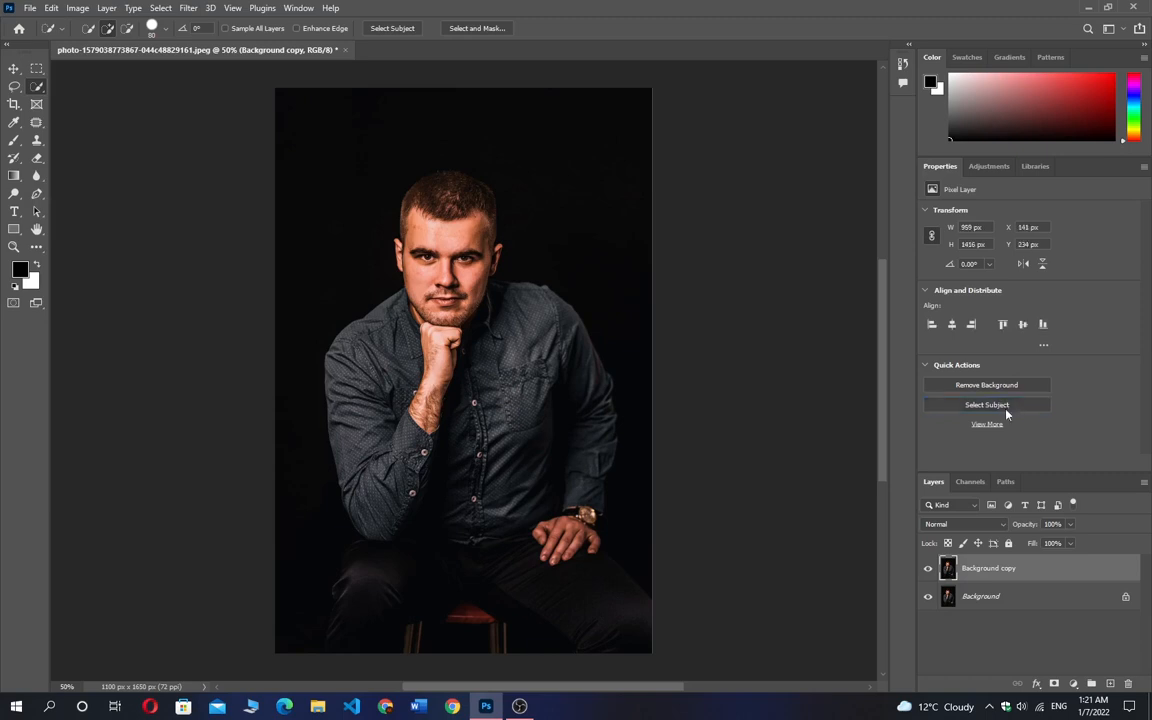
Create a new group above Background copy and give it a layer mask made from the subject selection
click(12, 70)
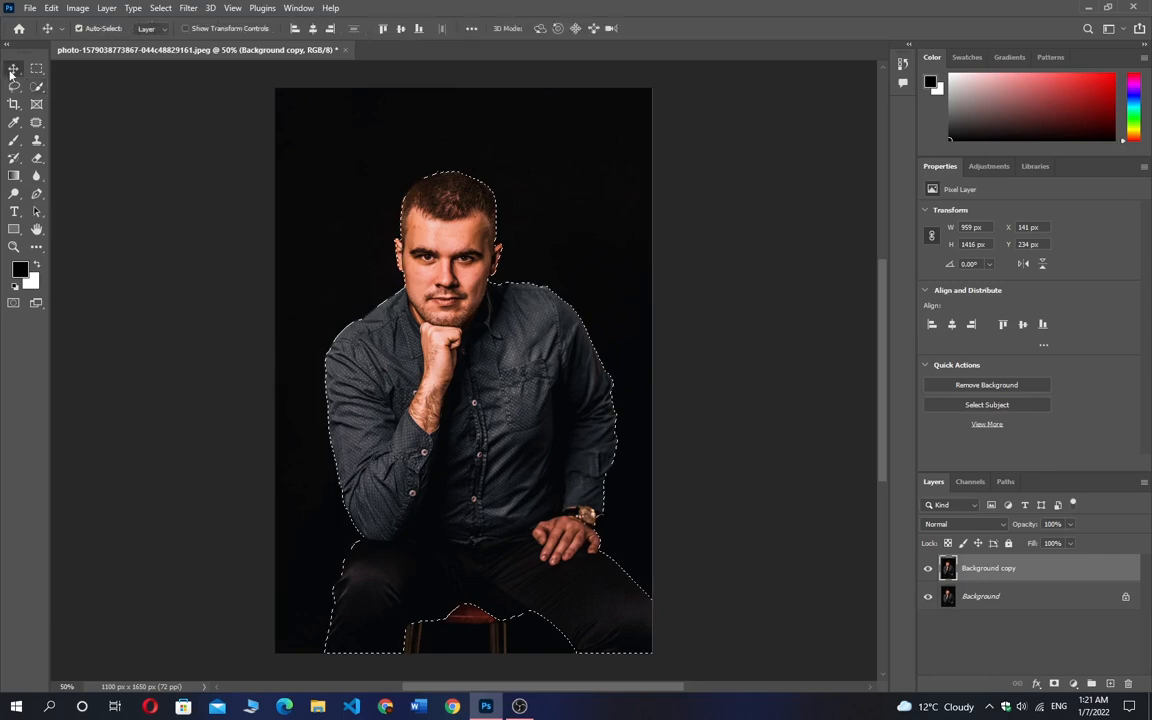
click(1091, 683)
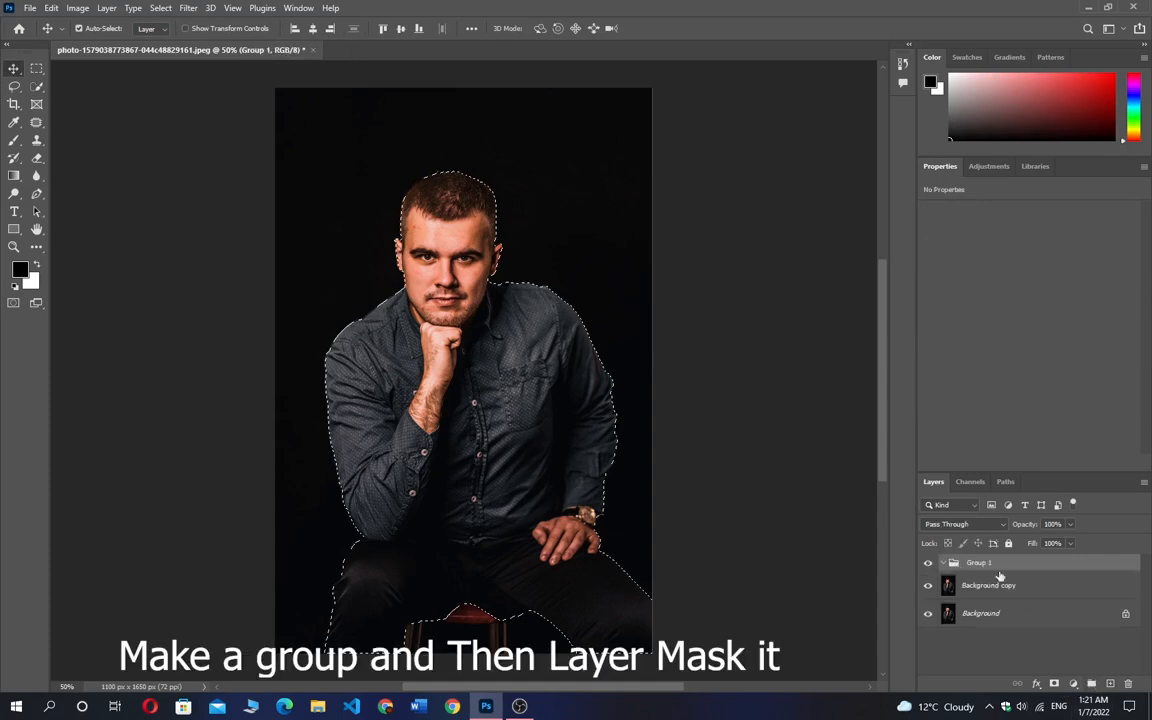
click(1054, 685)
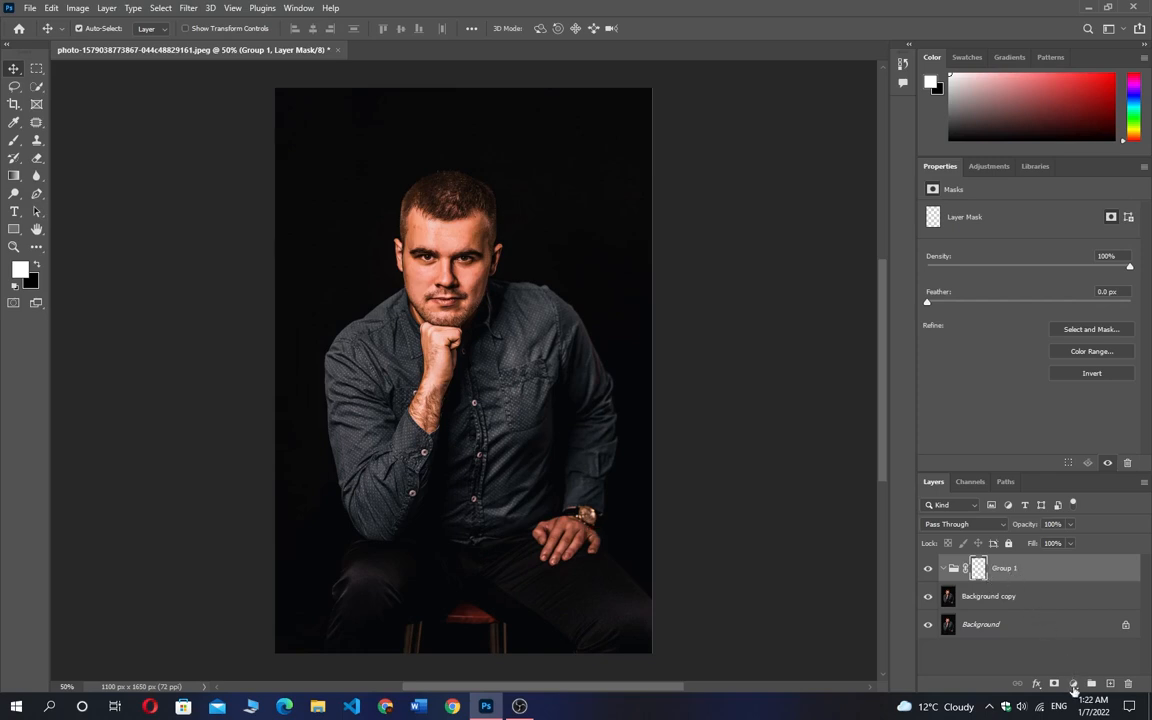
Add a Black & White adjustment layer inside the masked group and reset the foreground and background colors to black and white
click(1073, 684)
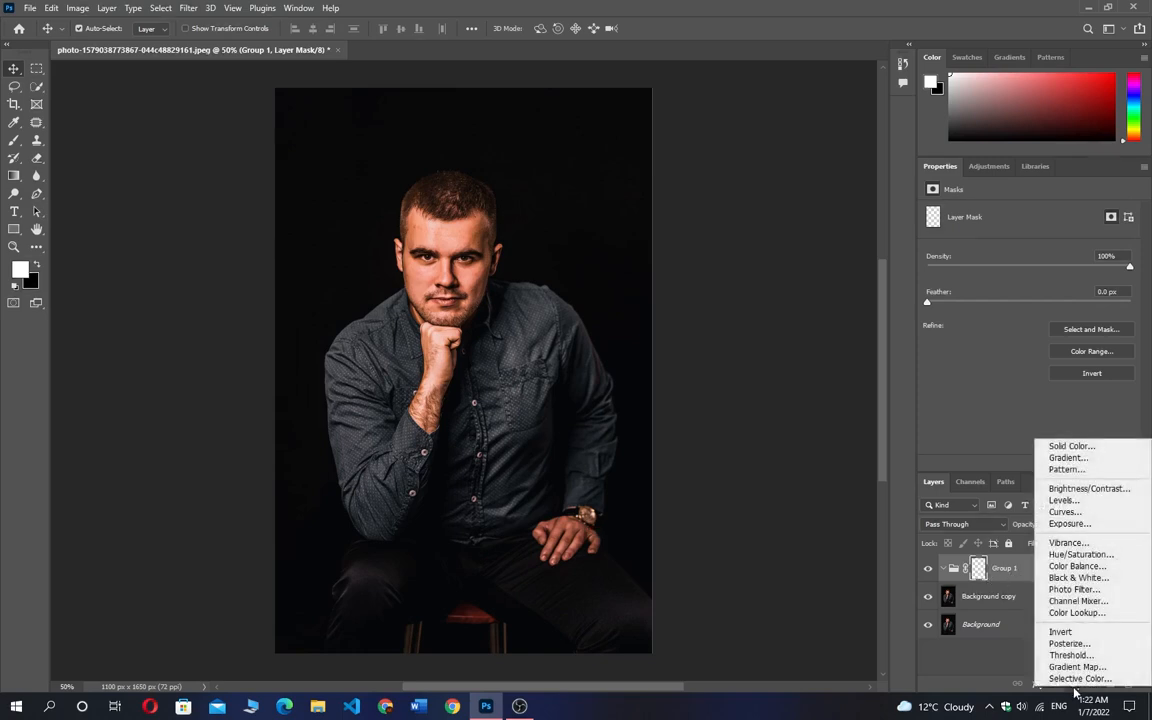
click(1092, 577)
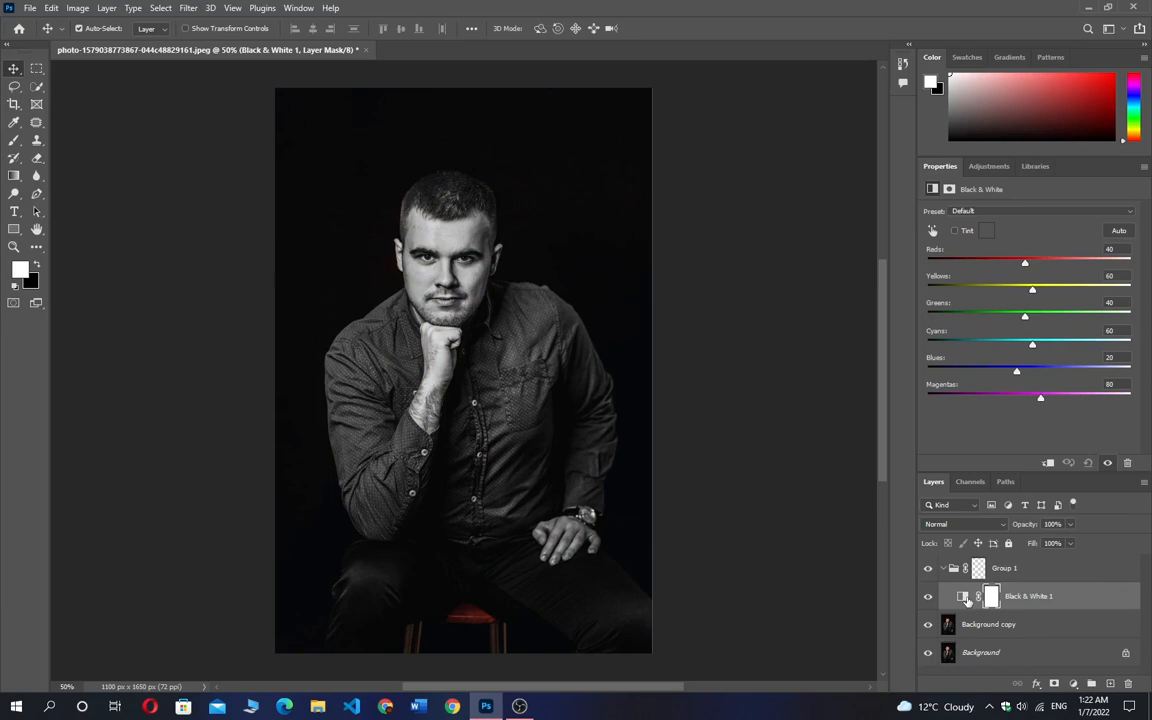
click(964, 597)
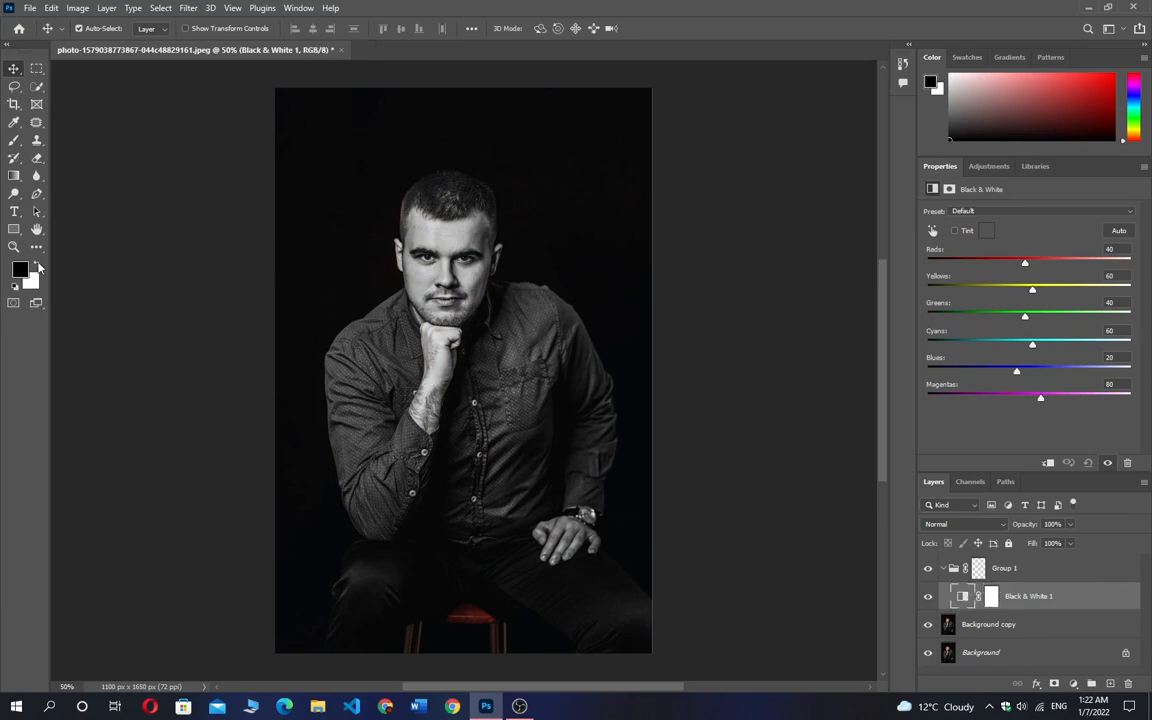
click(35, 266)
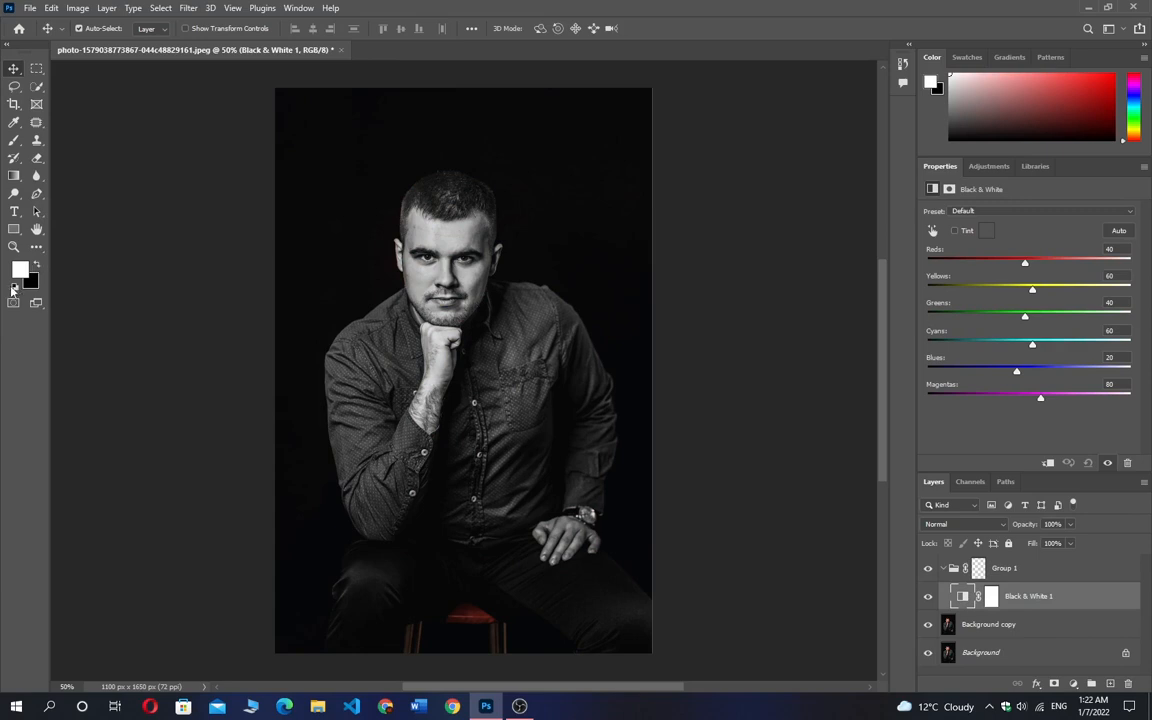
click(14, 287)
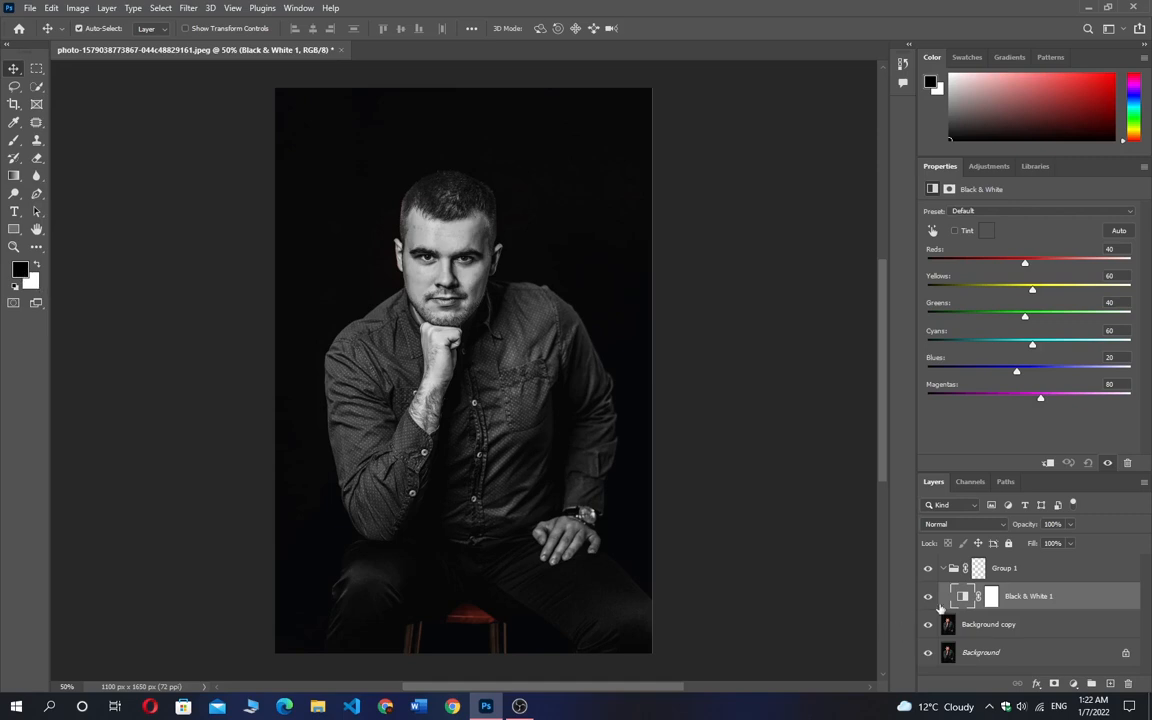
Add a Gradient Map adjustment above the Black & White layer and set its white end stop to color #00a2ff
click(1072, 684)
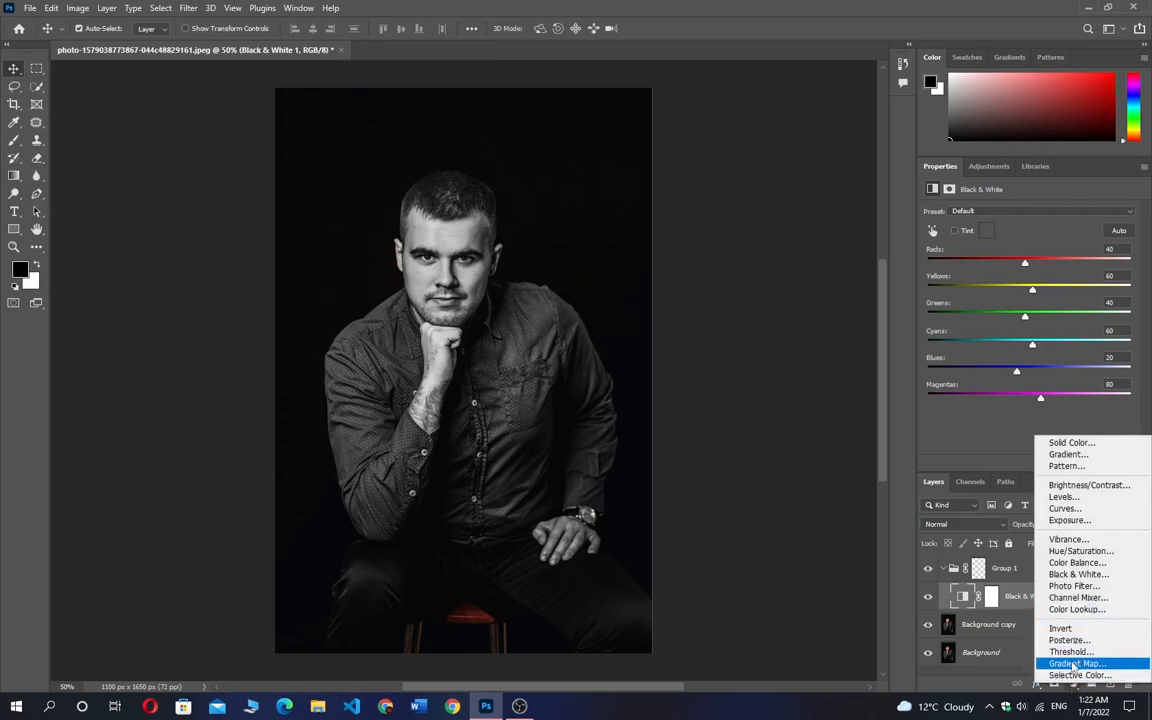
click(1070, 664)
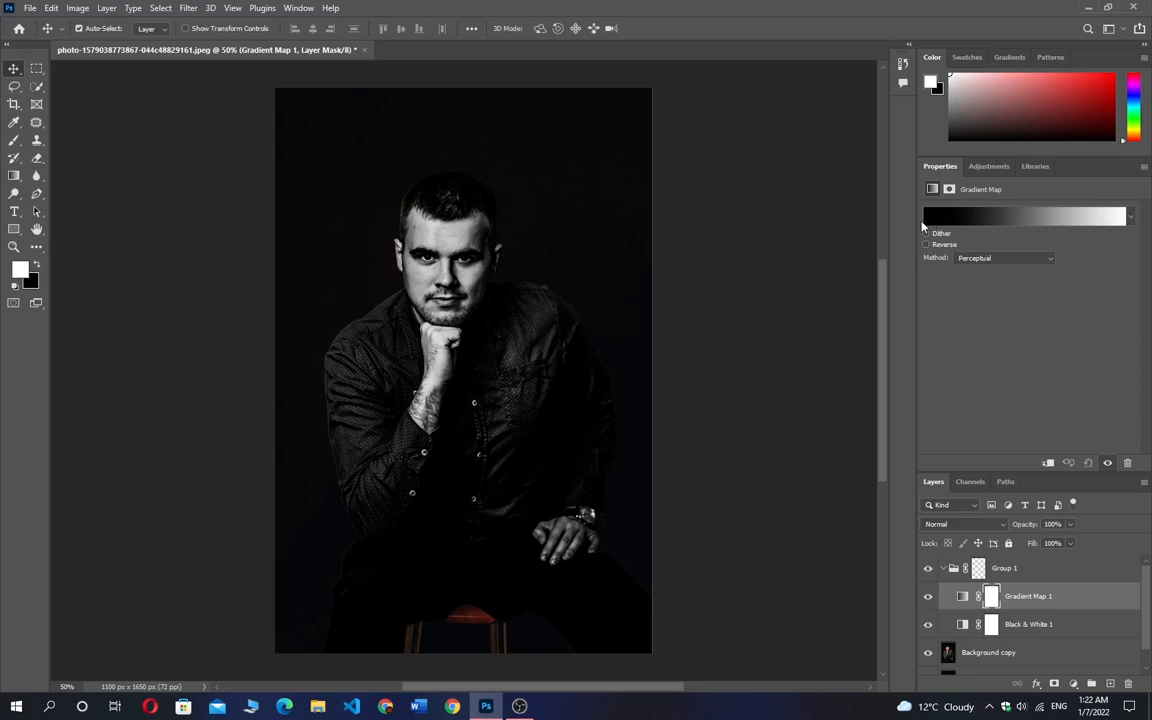
click(1120, 220)
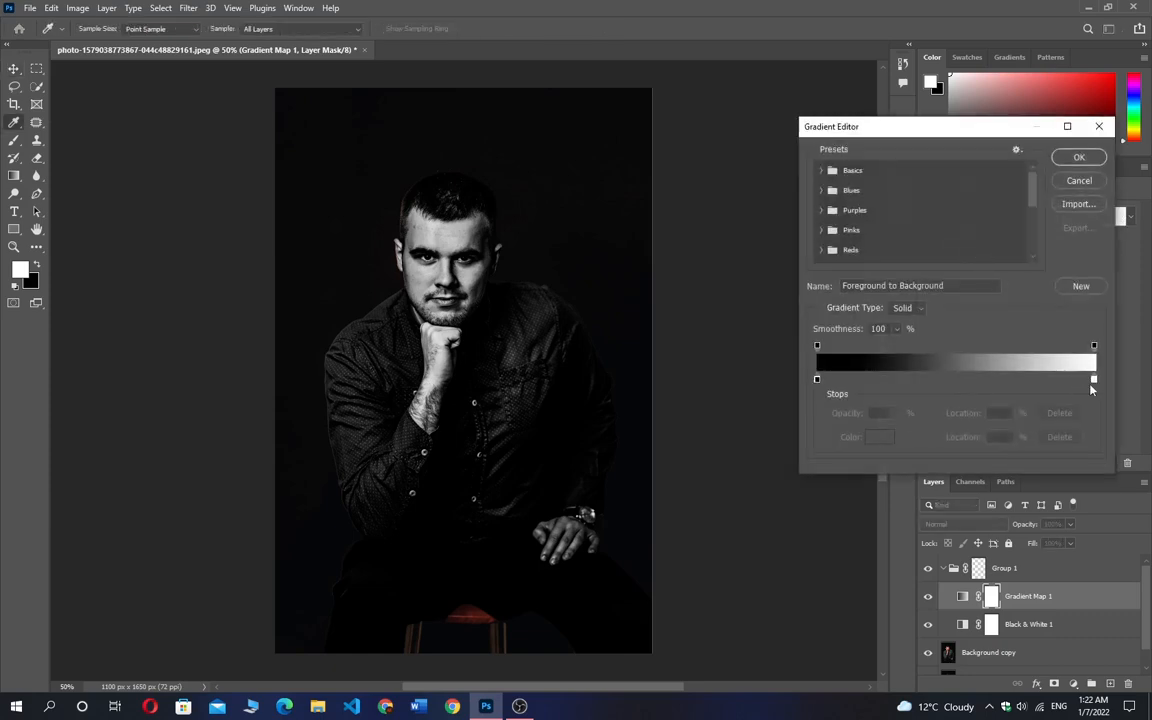
click(1094, 381)
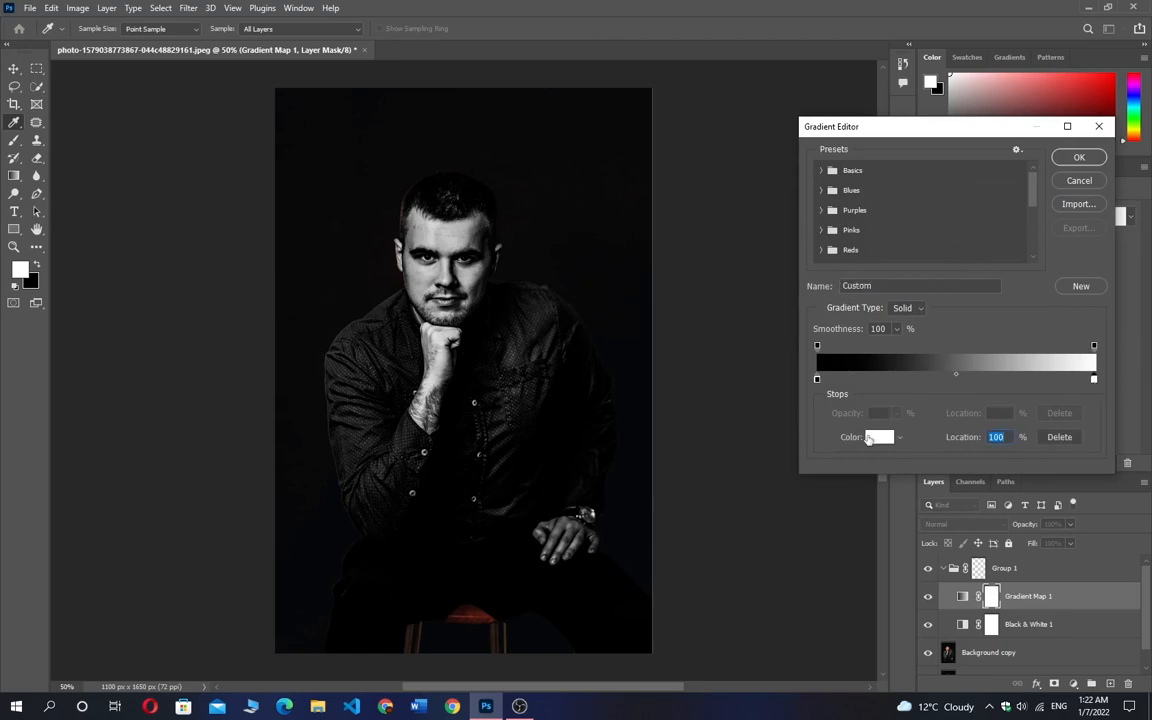
click(879, 437)
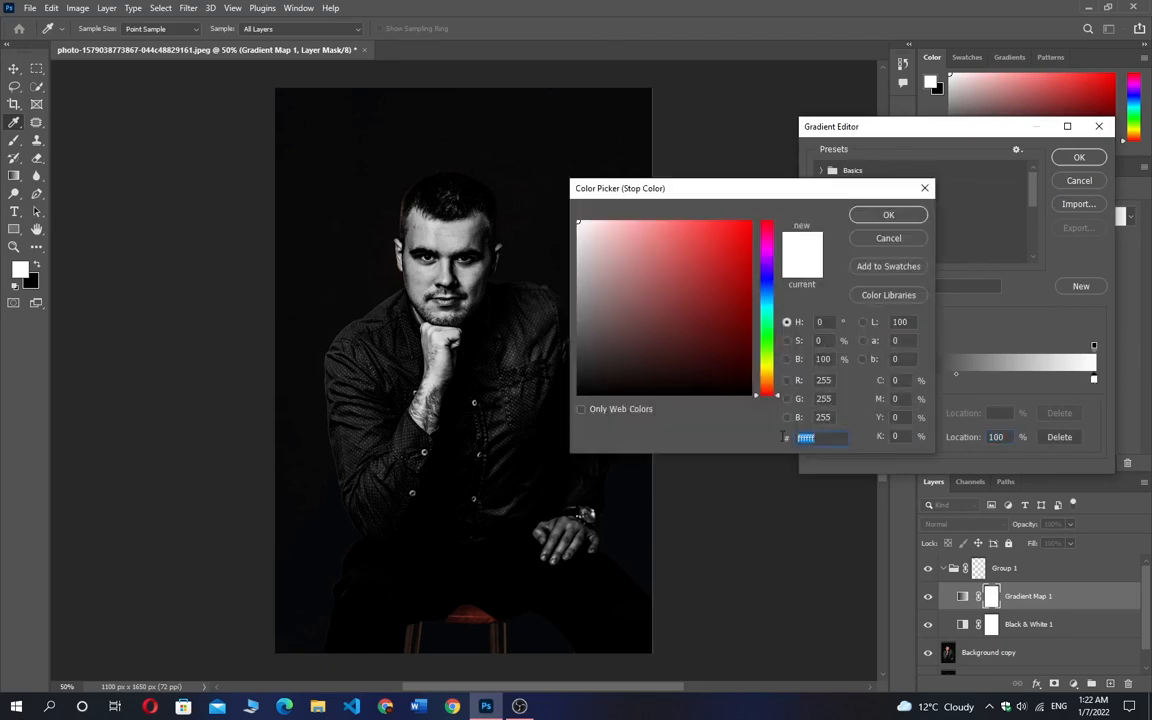
text(00)
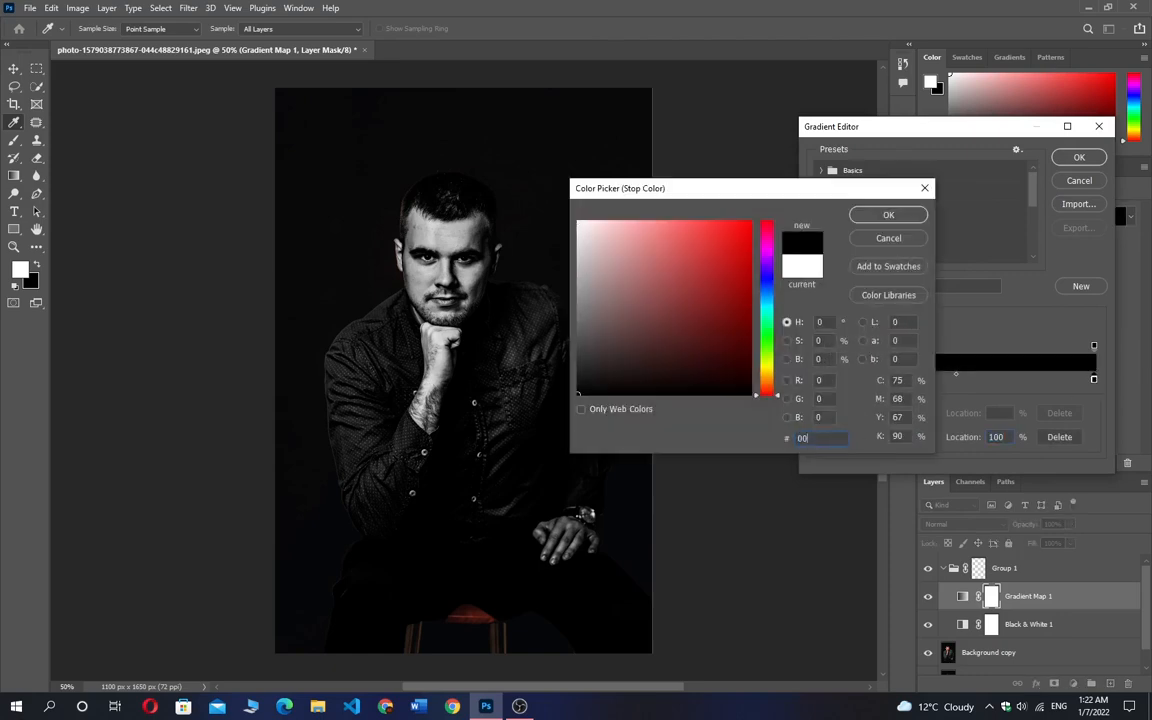
text(a)
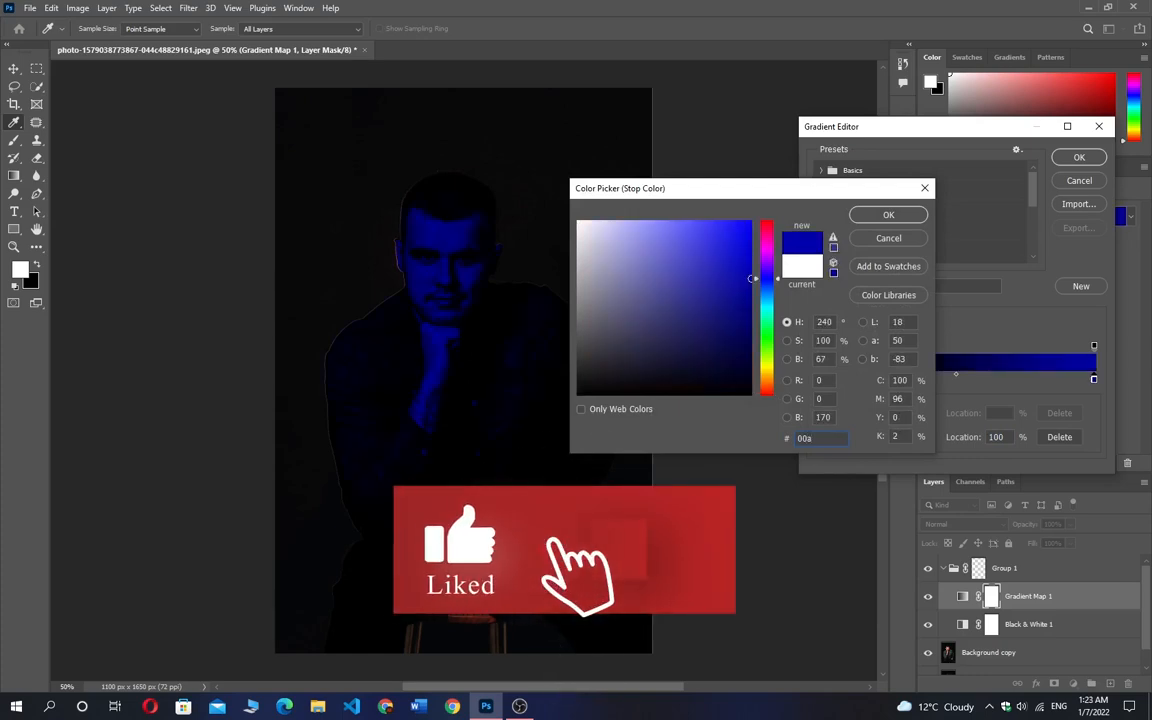
text(2ff)
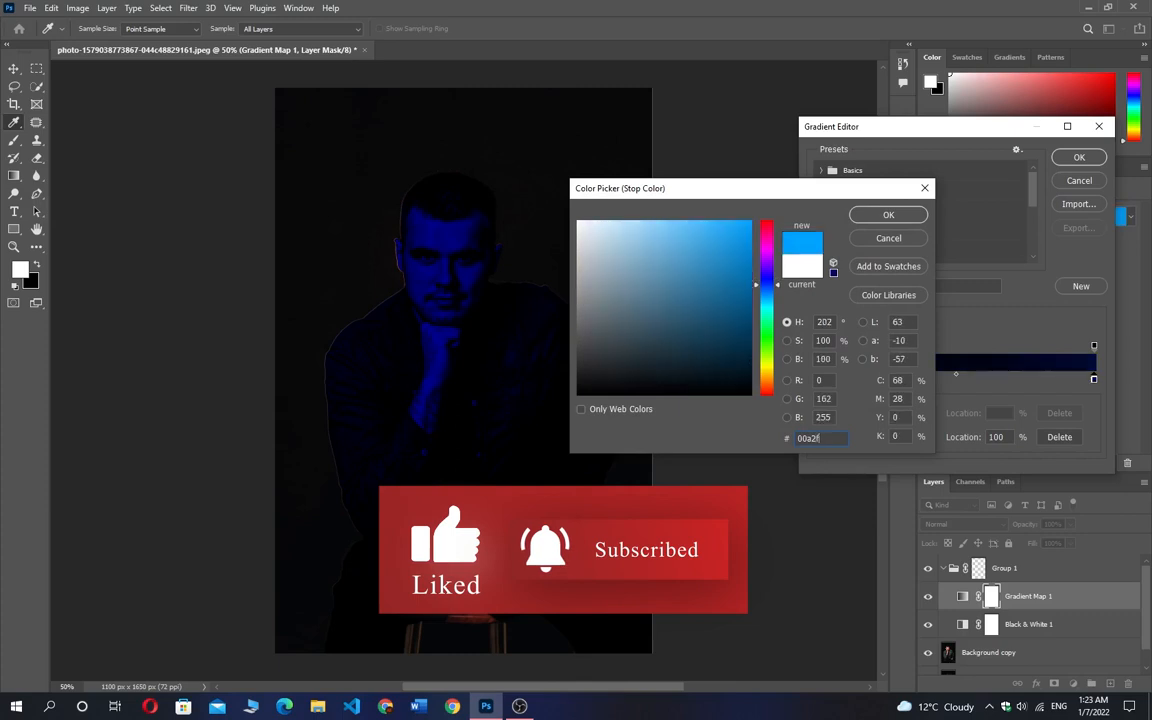
click(888, 215)
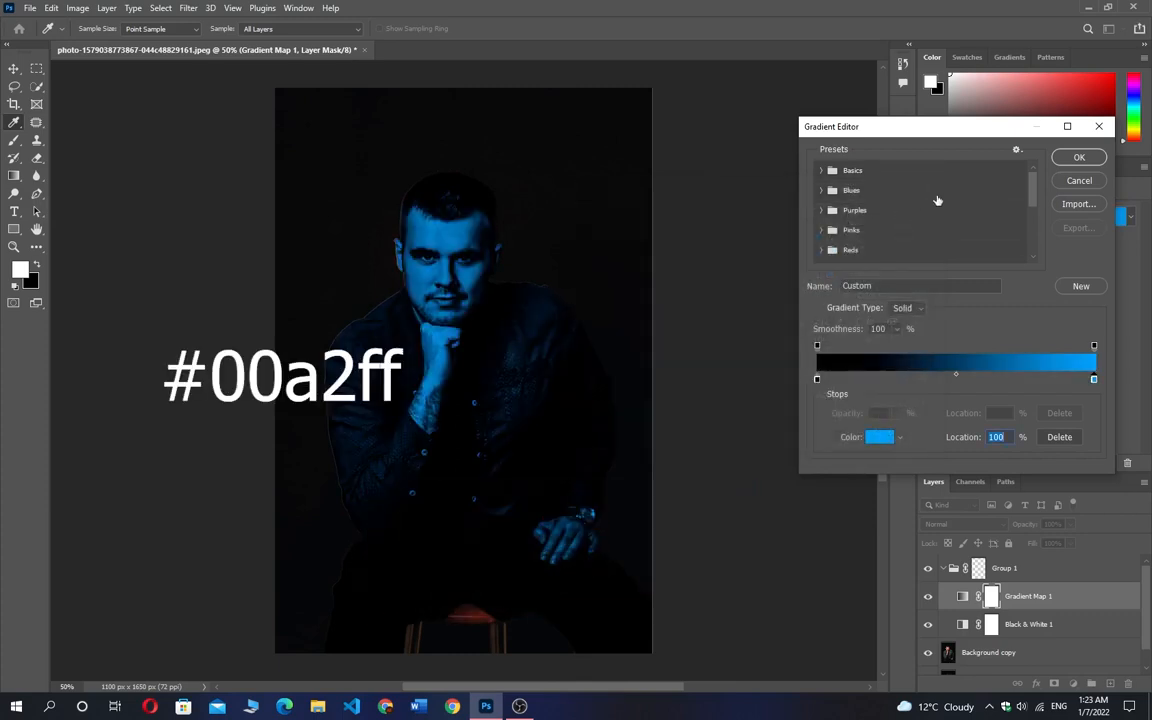
click(1079, 160)
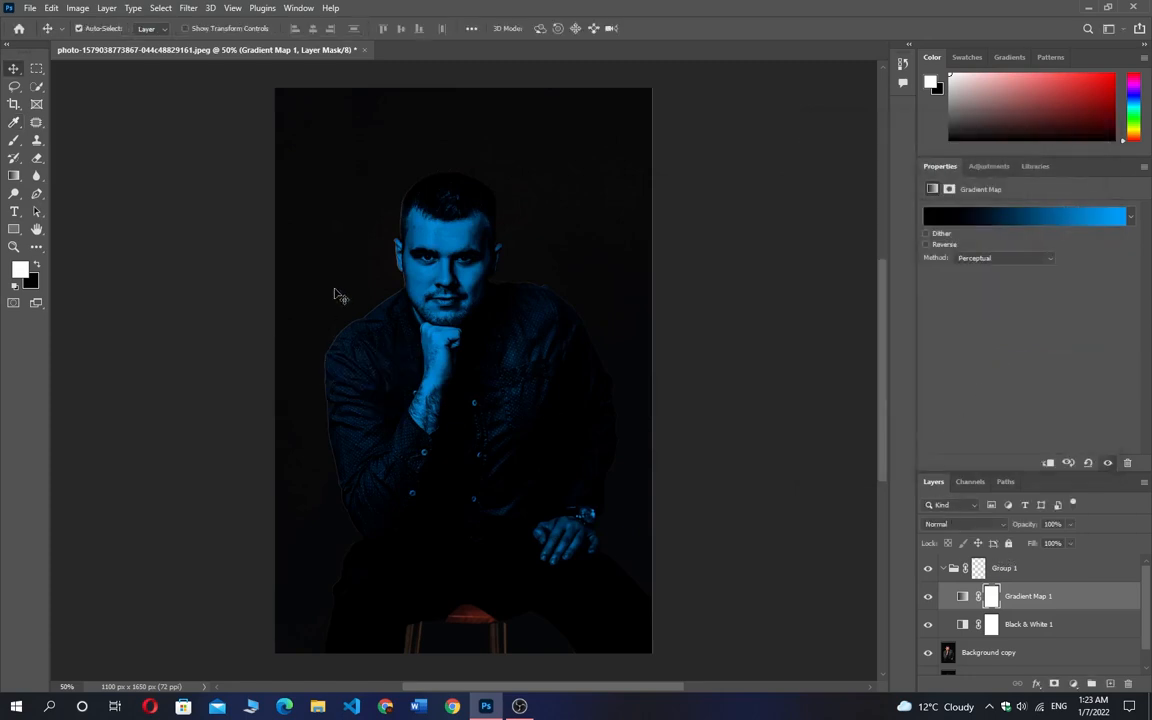
Set the Gradient Map layer's blend mode to Hard Light and its fill to 90%
click(1000, 525)
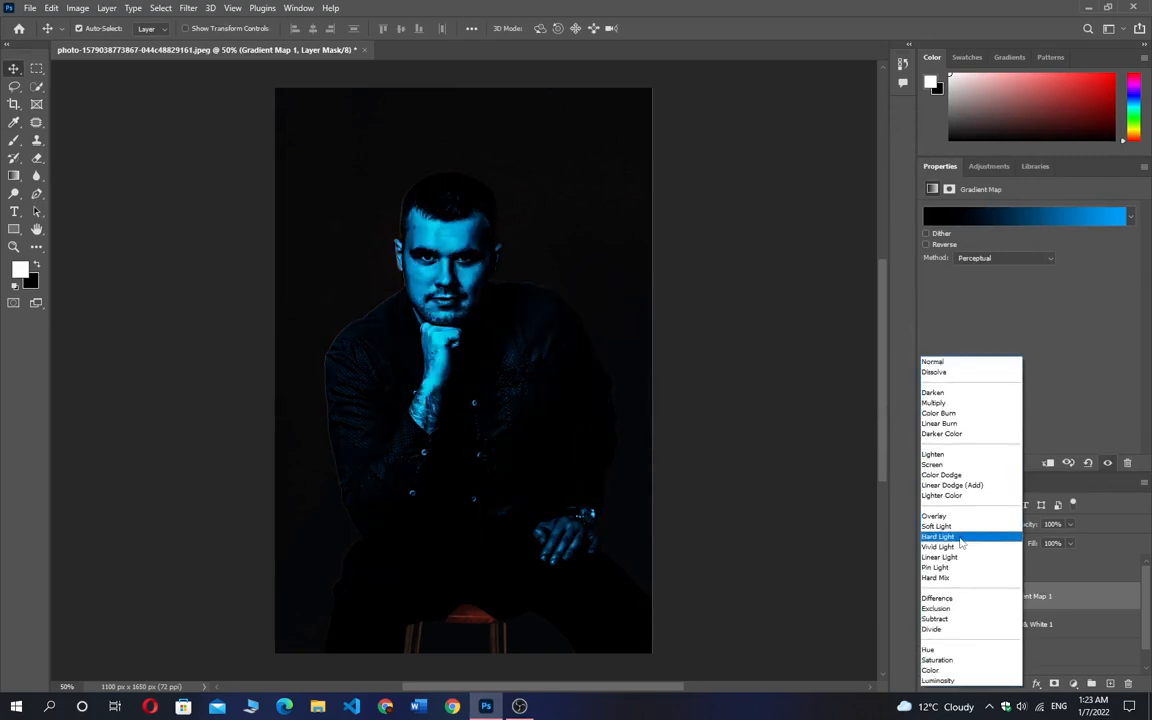
click(960, 538)
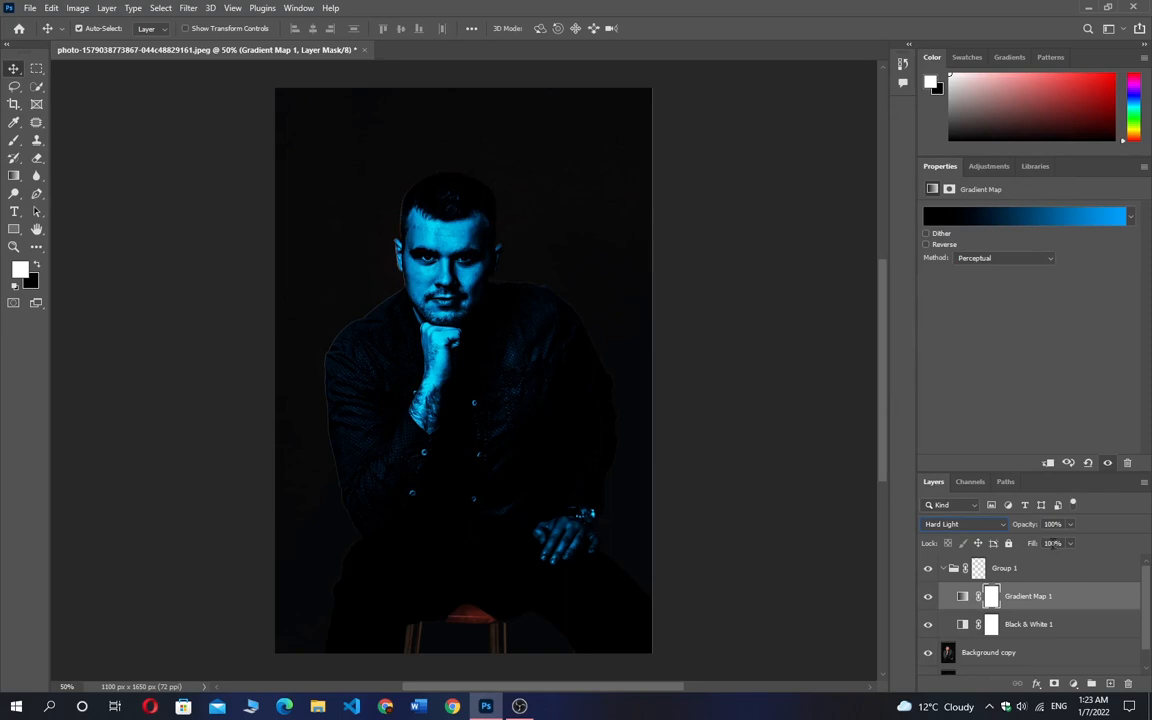
click(1053, 543)
click(964, 597)
Target the Gradient Map's layer mask and set up the Brush tool with black foreground color and a 150 px size
click(992, 598)
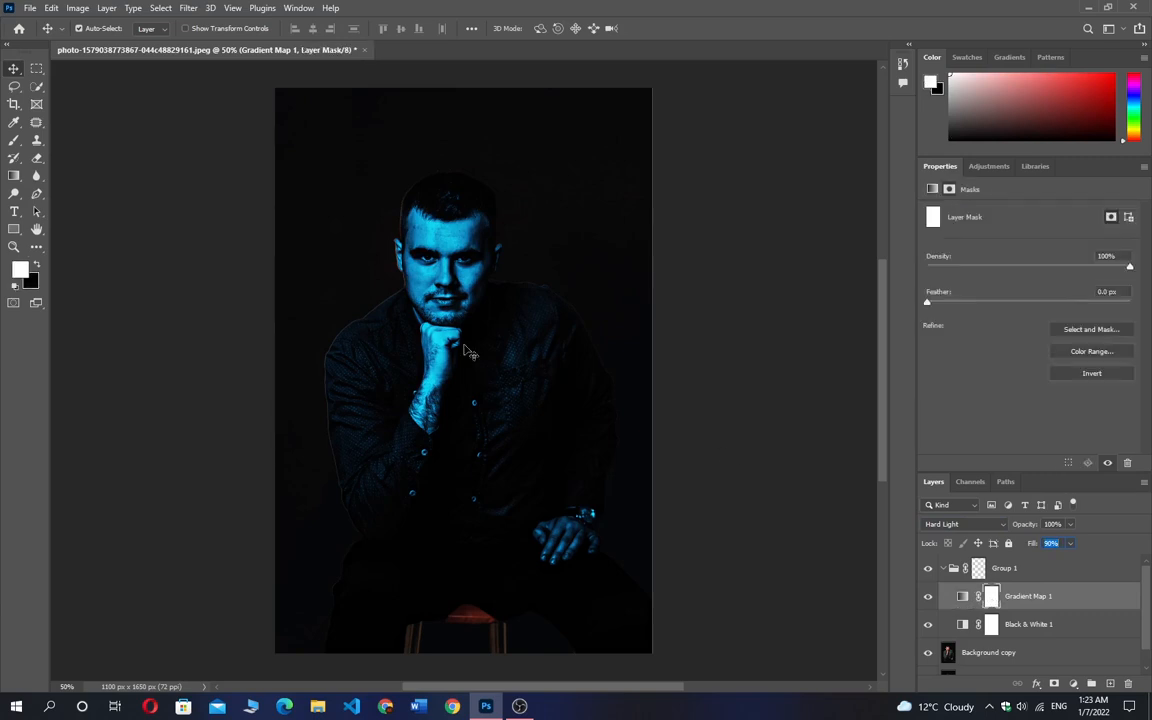
click(14, 140)
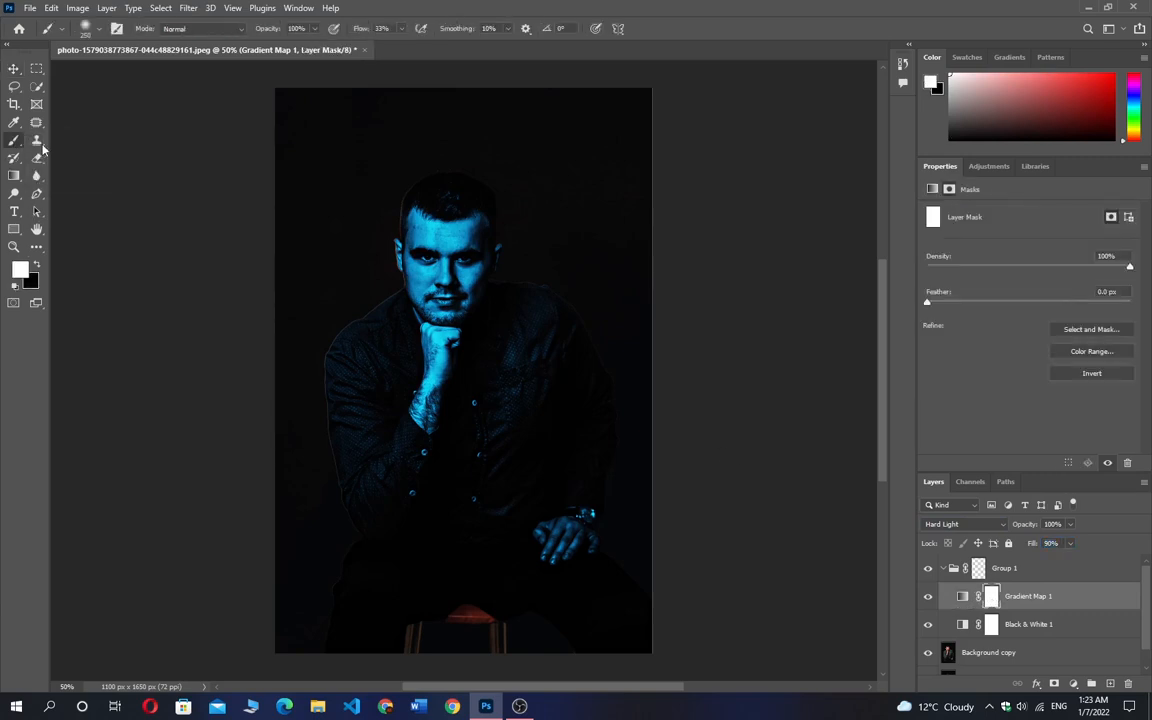
click(37, 265)
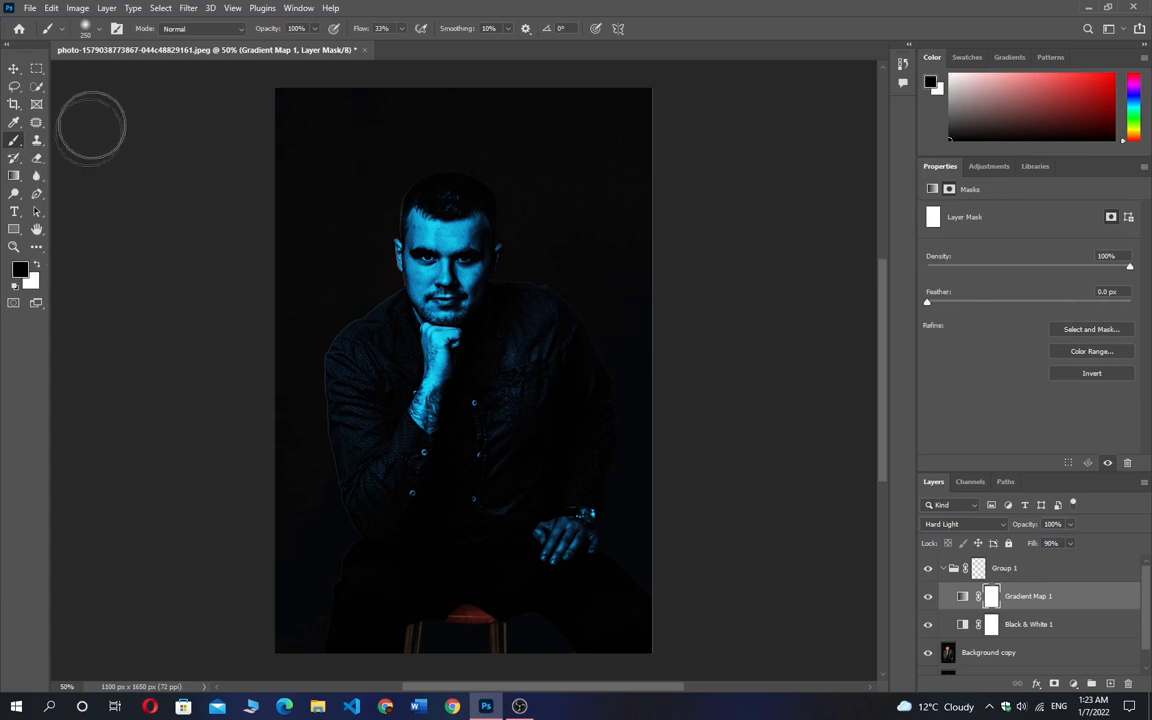
click(98, 30)
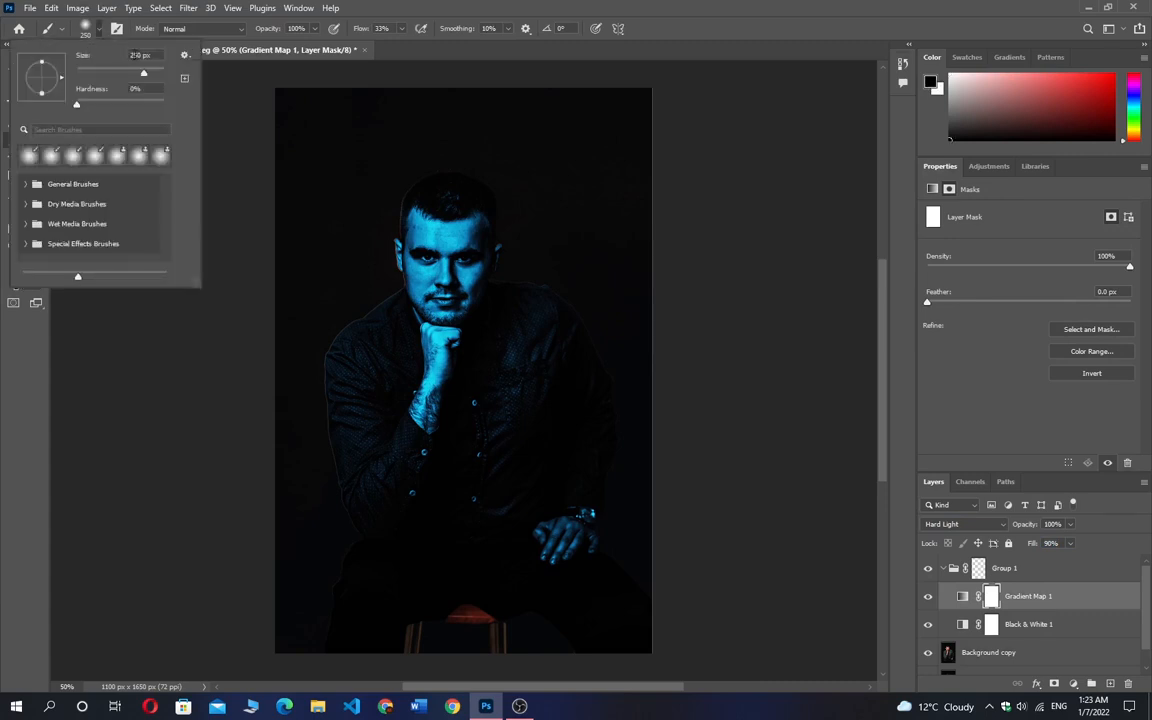
click(143, 55)
text(15)
click(133, 90)
click(314, 28)
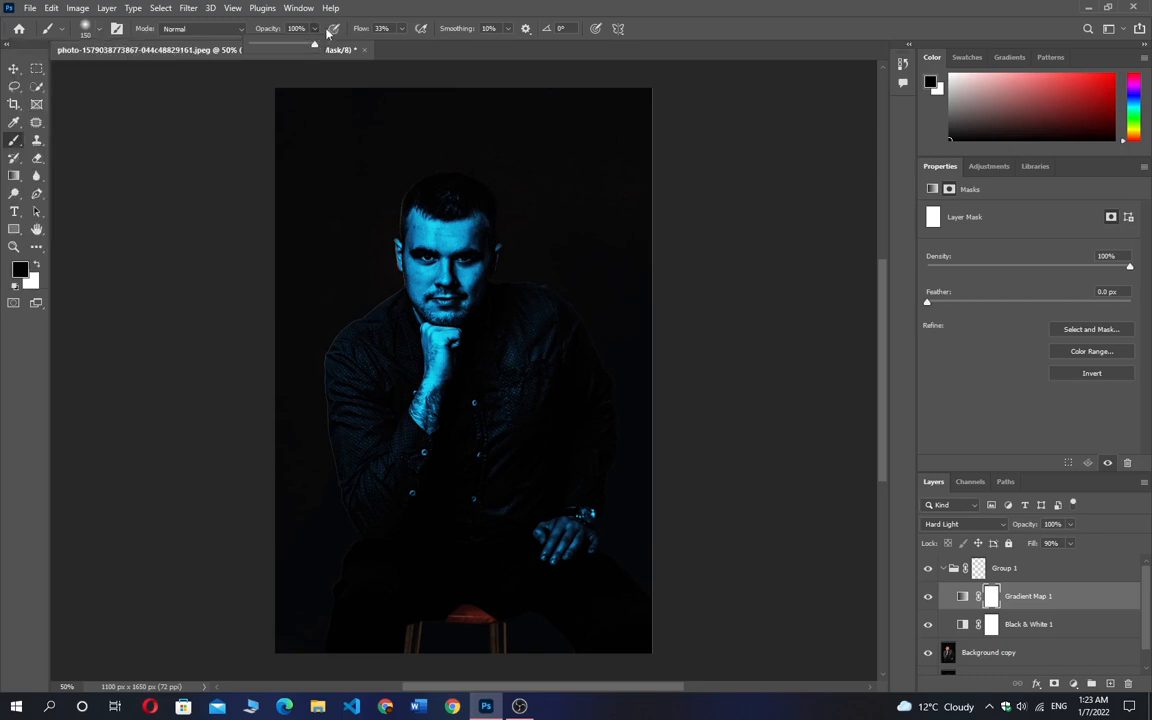
click(400, 31)
click(403, 33)
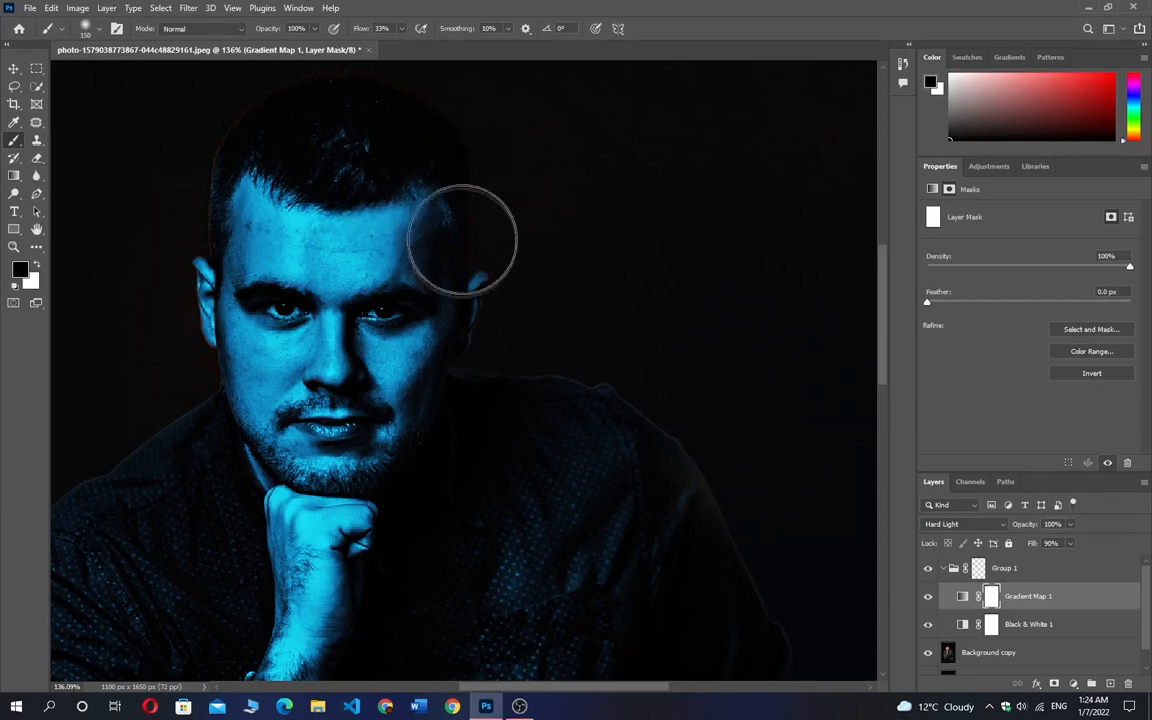
Paint black on the Gradient Map mask over the temple, ear and cheek on the image's right side, reducing the brush opacity to 71%
mouse_move(465, 147)
mouse_down()
mouse_move(458, 249)
mouse_move(496, 275)
mouse_move(491, 311)
mouse_move(555, 211)
mouse_move(555, 185)
mouse_up()
key(space)
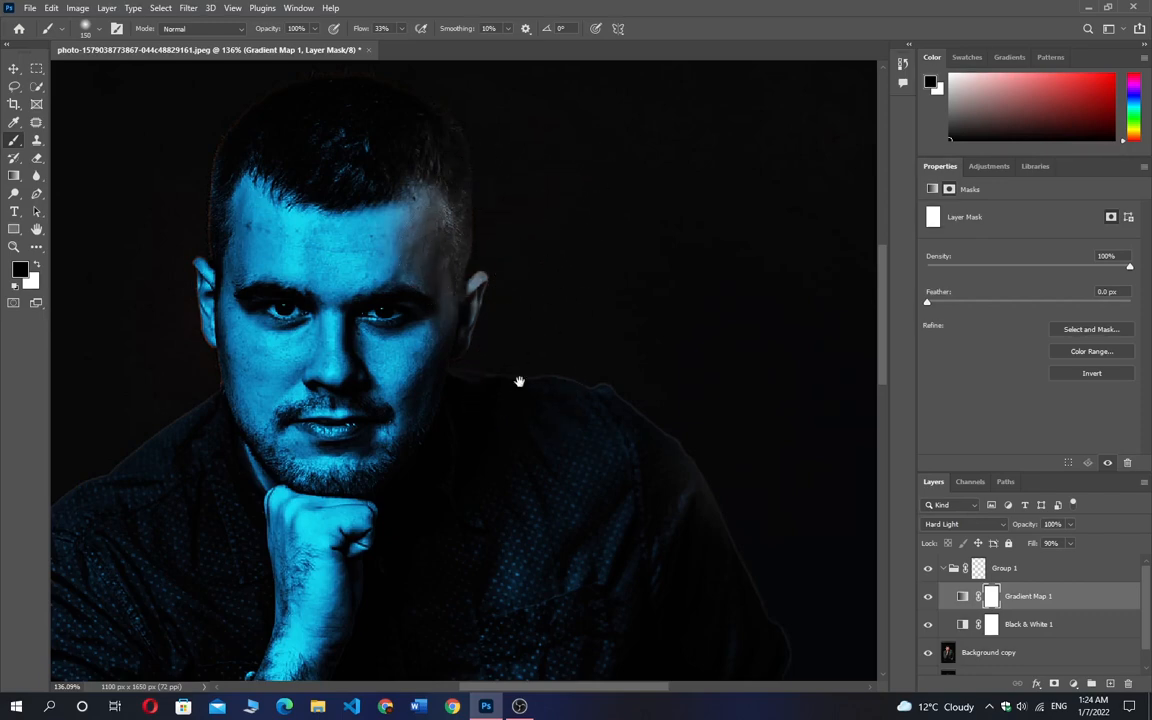
drag(519, 382, 550, 298)
scroll(546, 320, down, 2)
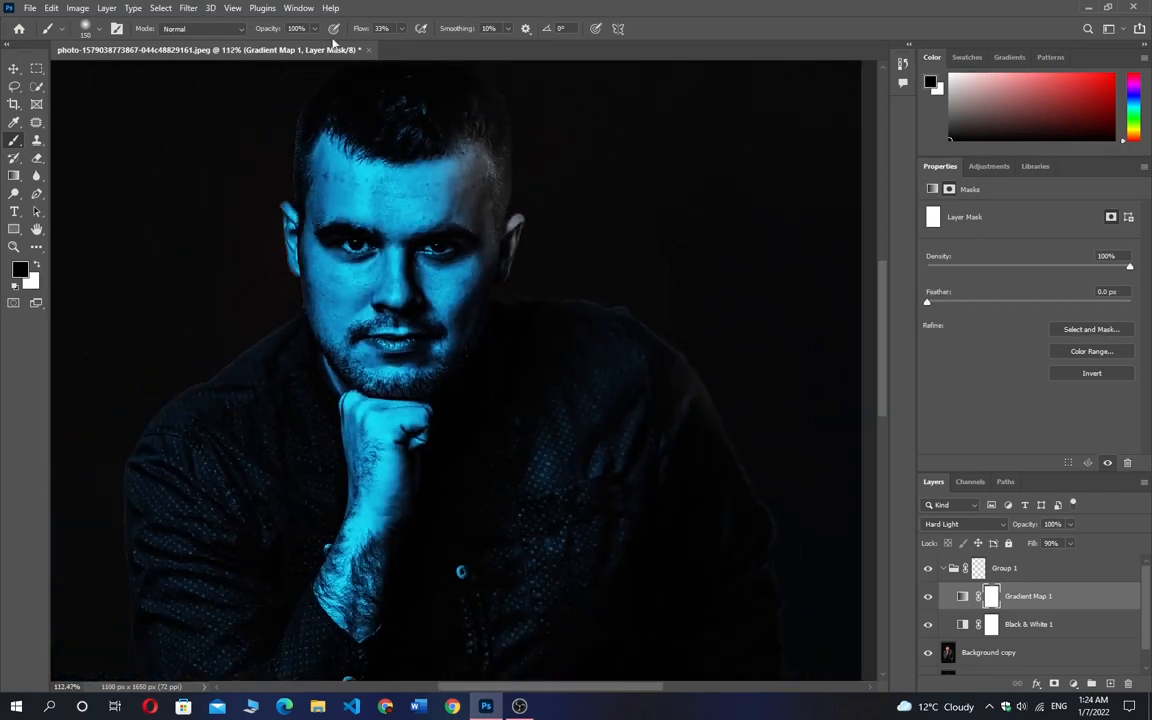
drag(318, 34, 297, 48)
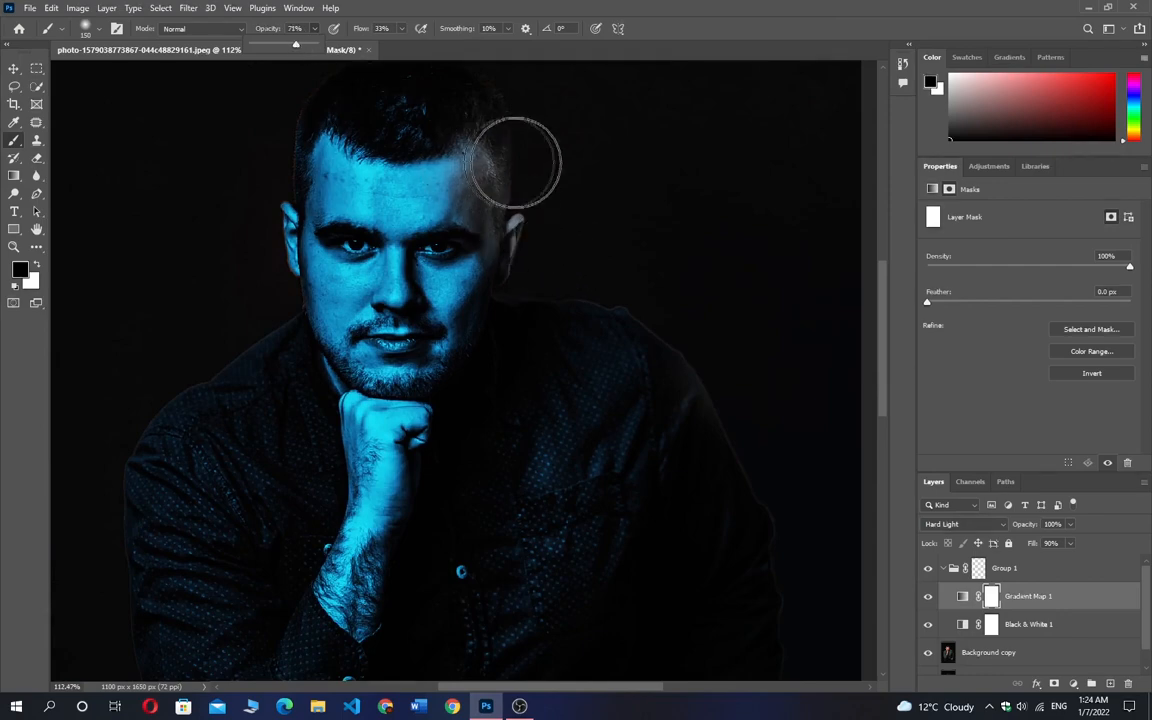
mouse_move(505, 122)
mouse_down()
mouse_move(535, 185)
mouse_move(516, 195)
mouse_move(534, 238)
mouse_move(529, 272)
mouse_move(504, 260)
mouse_move(478, 283)
mouse_move(501, 322)
mouse_move(465, 370)
mouse_up()
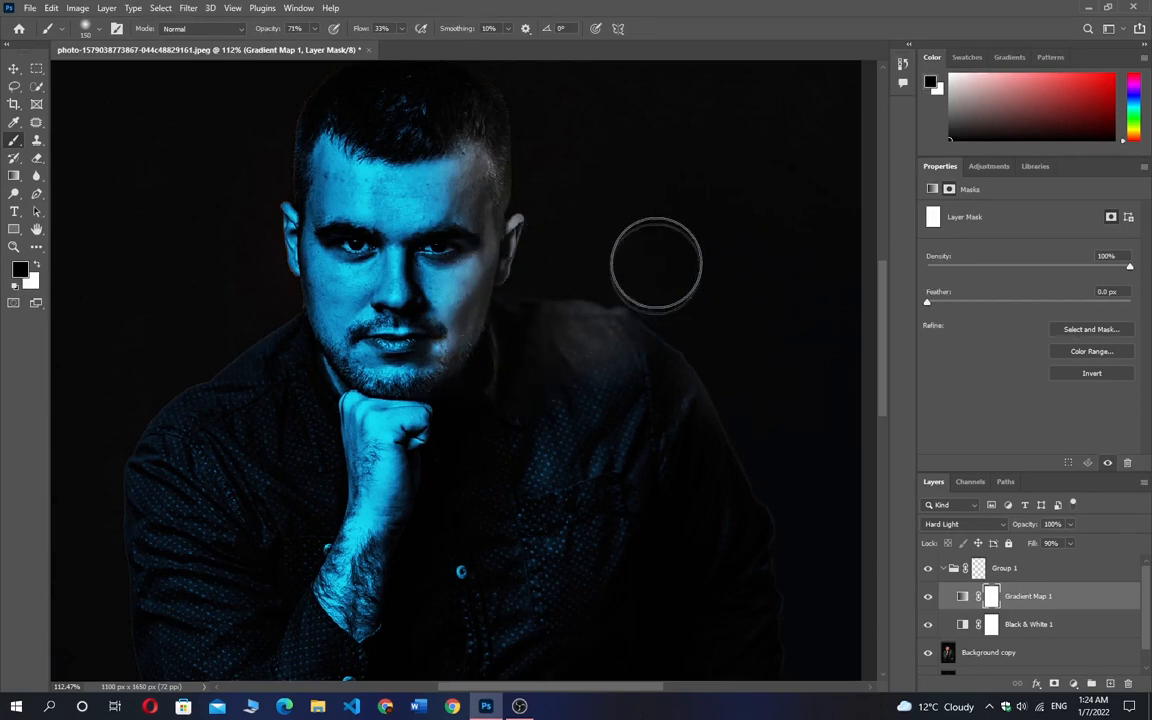
Set the brush opacity to 58% and paint the blue away from the right half of the face, the fist's edge and the shirt
click(314, 29)
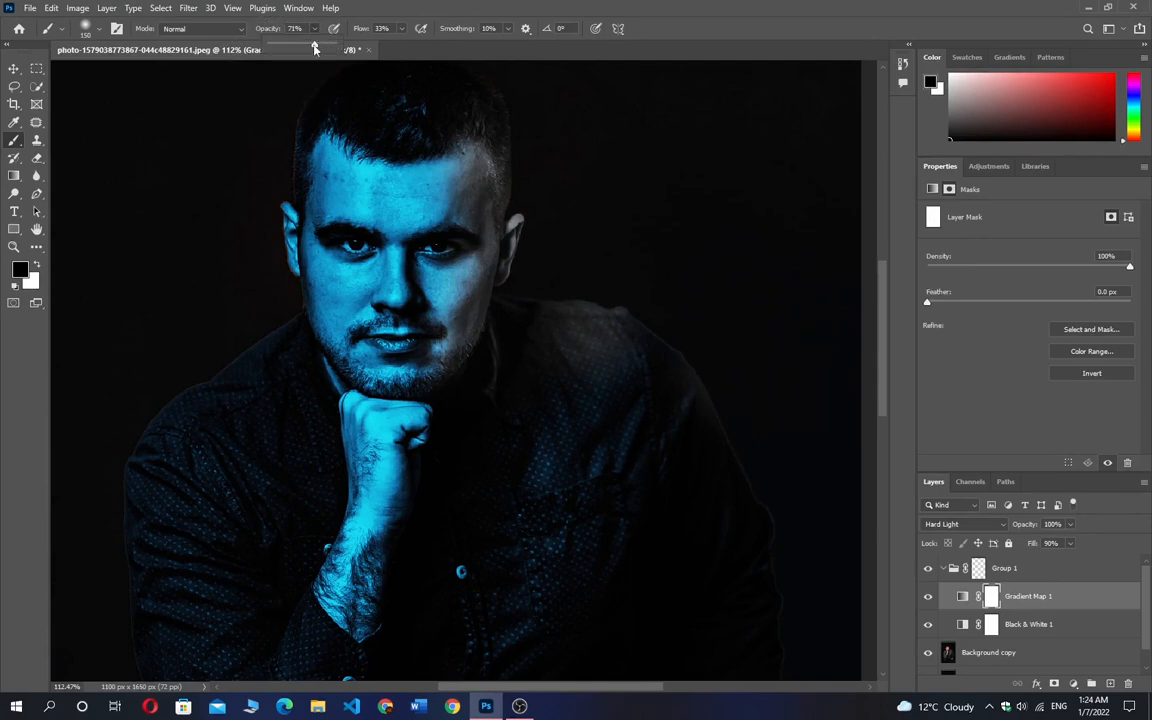
drag(315, 46, 307, 49)
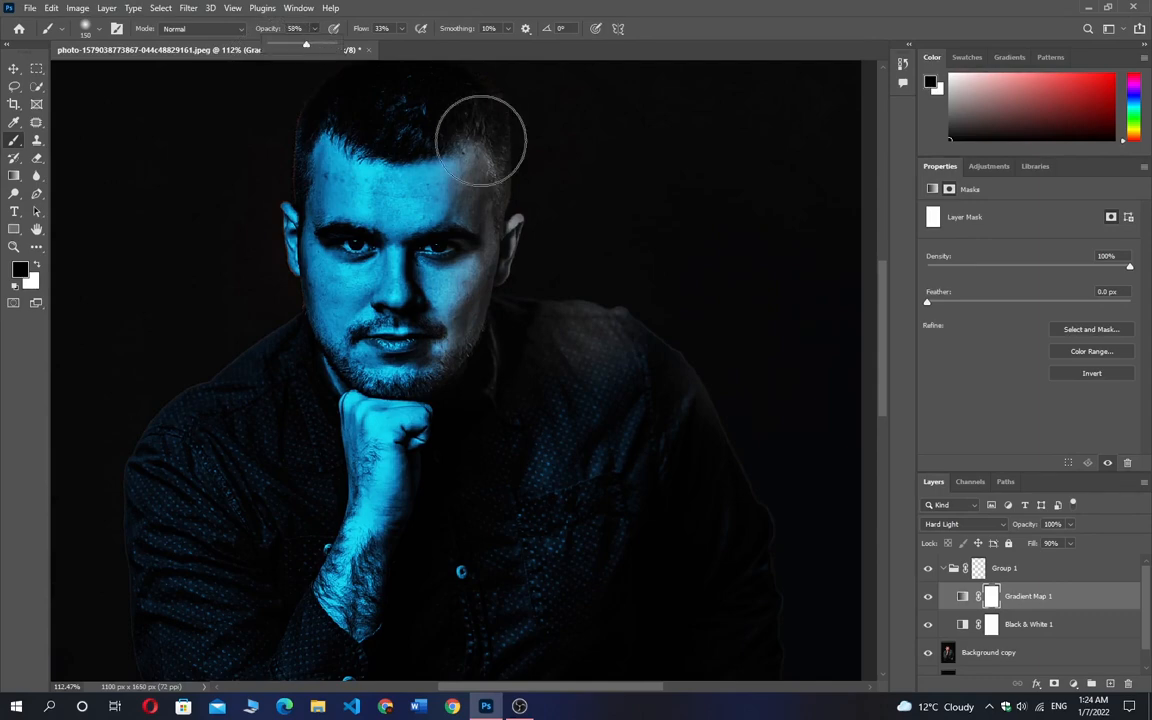
mouse_move(481, 141)
mouse_down()
mouse_move(507, 216)
mouse_move(507, 282)
mouse_move(492, 297)
mouse_move(496, 330)
mouse_move(461, 368)
mouse_up()
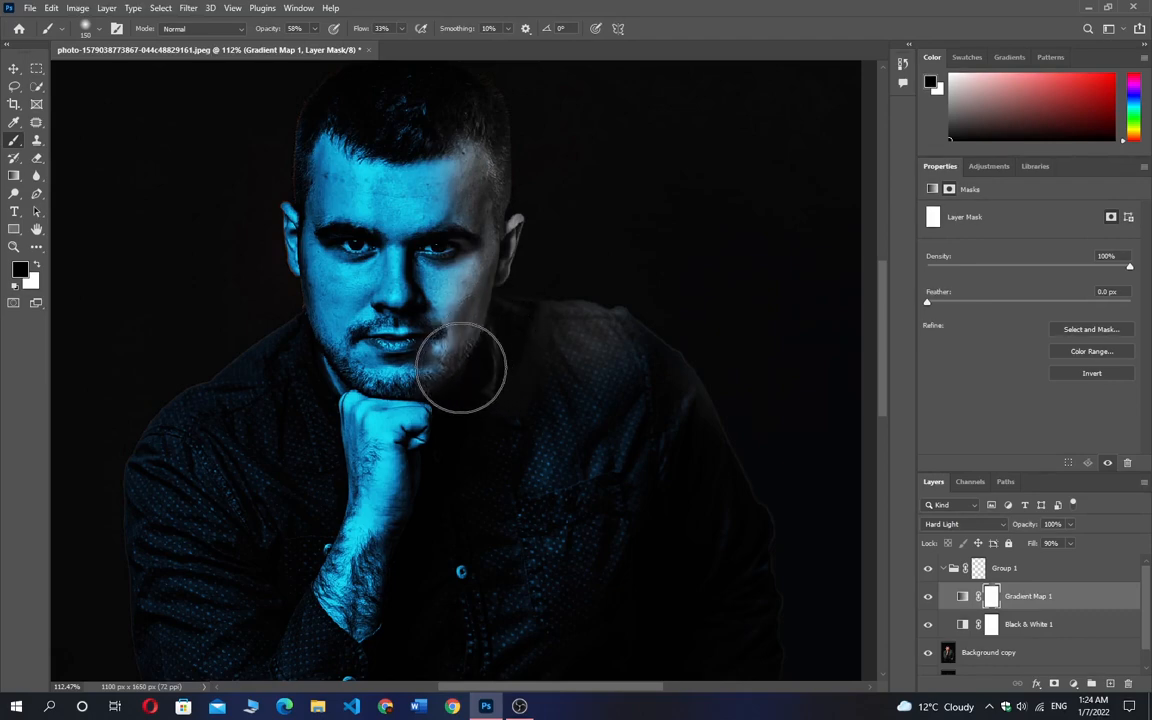
scroll(571, 388, down, 3)
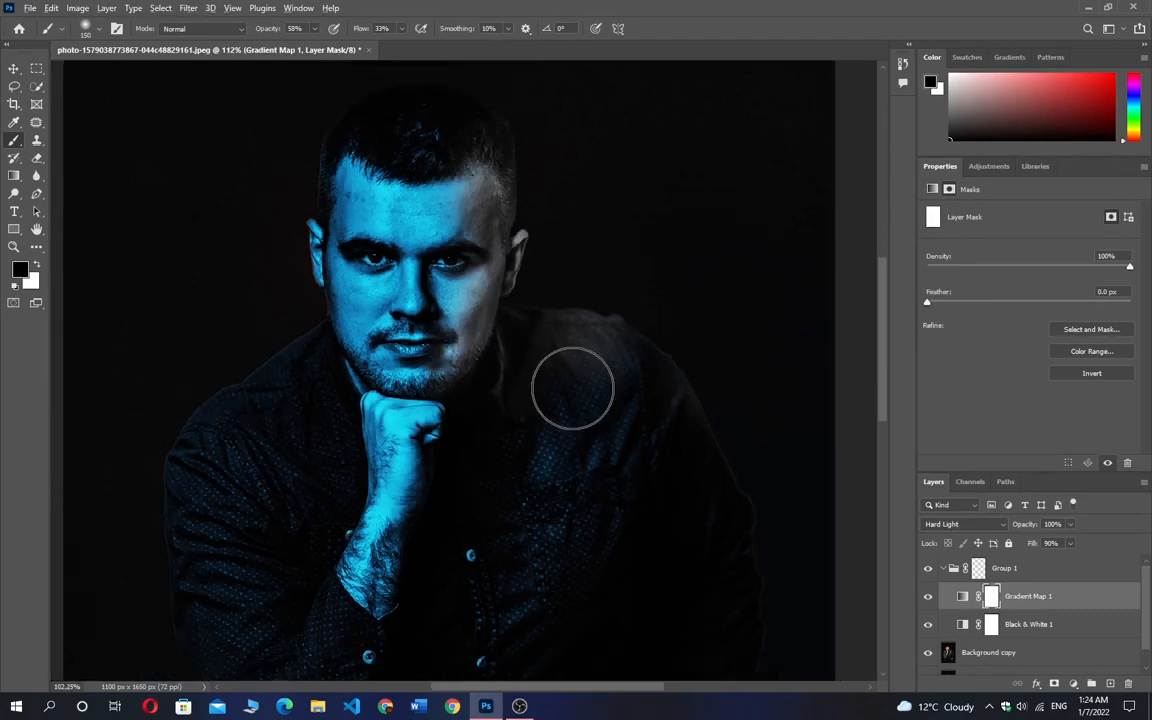
scroll(568, 405, down, 1)
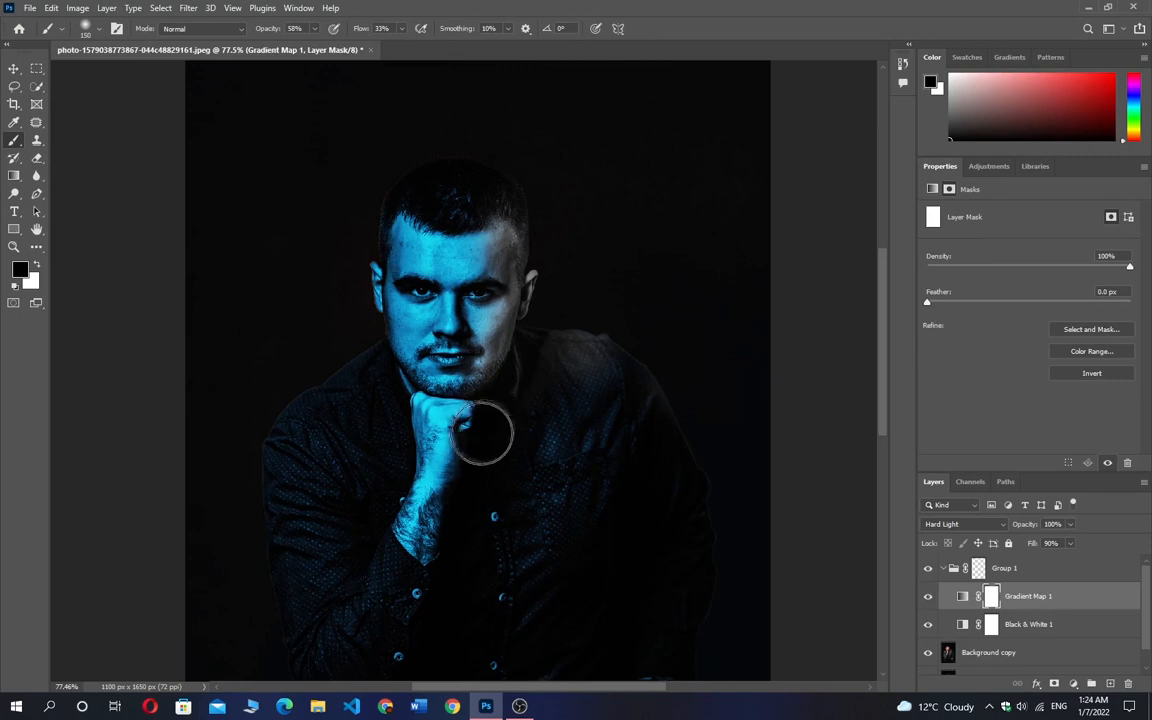
mouse_move(472, 455)
mouse_down()
mouse_move(447, 488)
mouse_move(438, 553)
mouse_move(584, 365)
mouse_move(638, 427)
mouse_move(587, 515)
mouse_move(527, 524)
mouse_move(473, 347)
mouse_up()
mouse_move(473, 347)
mouse_down()
mouse_move(465, 432)
mouse_move(535, 526)
mouse_move(532, 625)
mouse_move(357, 656)
mouse_move(566, 540)
mouse_move(491, 275)
mouse_move(600, 236)
mouse_move(471, 242)
mouse_move(561, 447)
mouse_move(522, 326)
mouse_move(506, 370)
mouse_move(574, 239)
mouse_move(631, 388)
mouse_move(564, 172)
mouse_up()
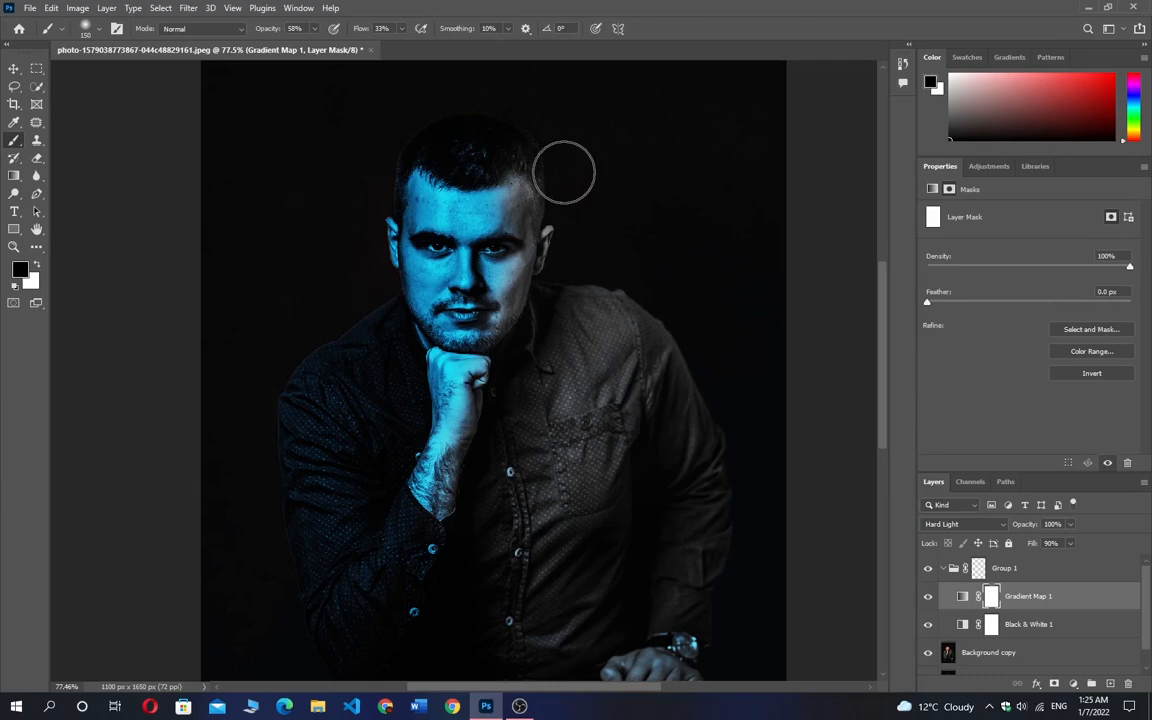
mouse_move(564, 172)
mouse_down()
mouse_move(586, 193)
mouse_move(529, 173)
mouse_up()
Duplicate the Gradient Map 1 layer under its default name and invert the copy's layer mask
right_click(1031, 602)
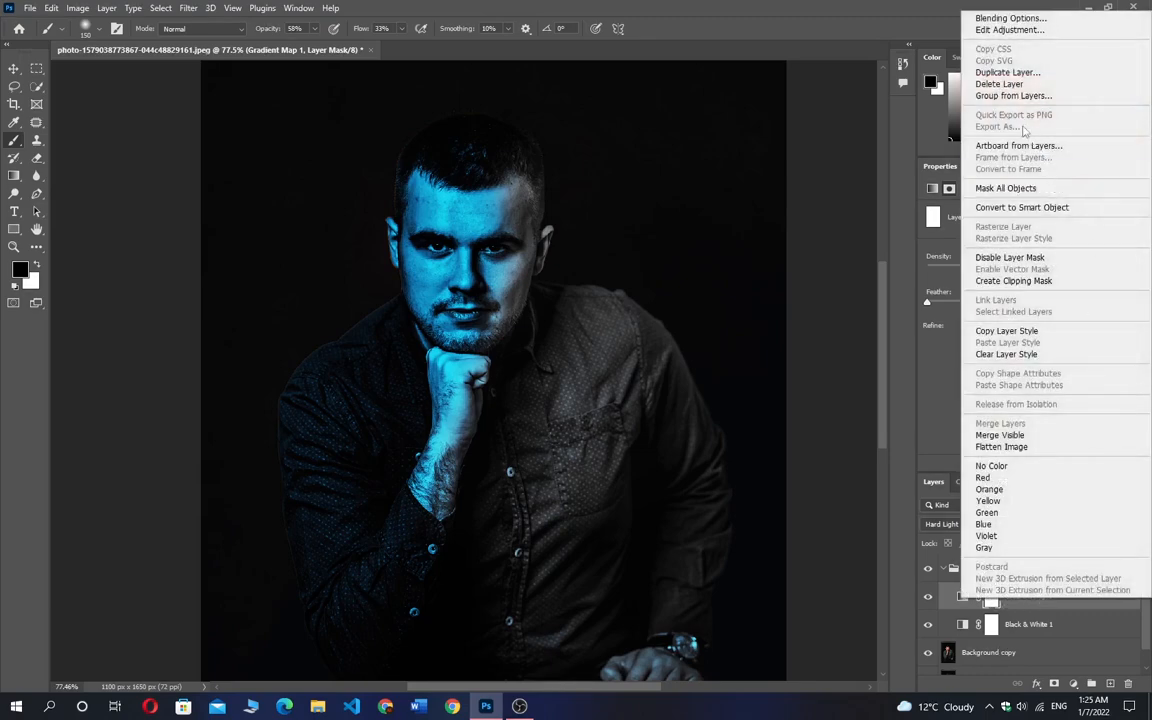
click(1005, 72)
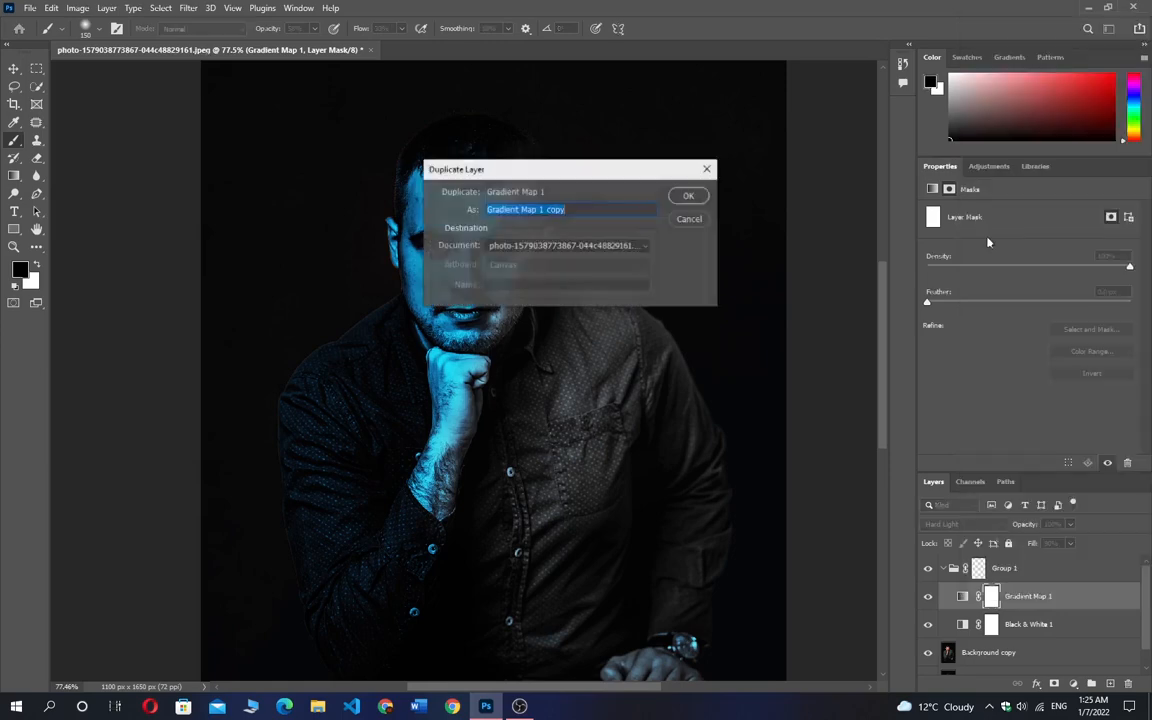
click(688, 195)
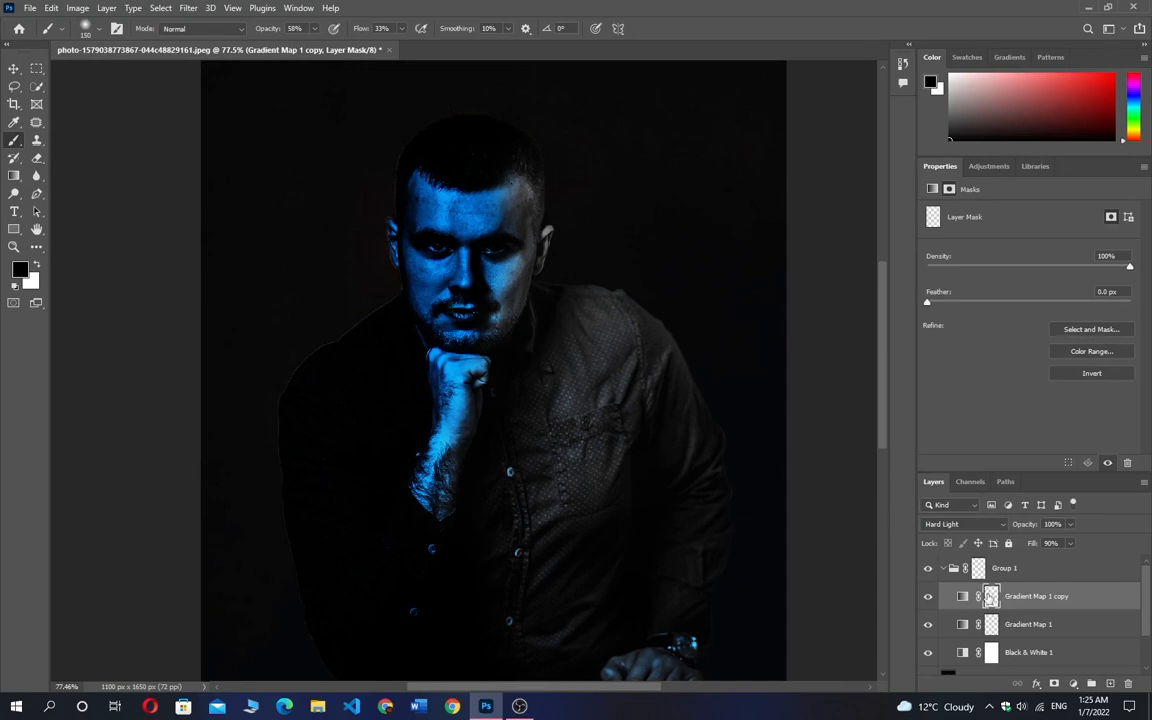
key(ctrl+i)
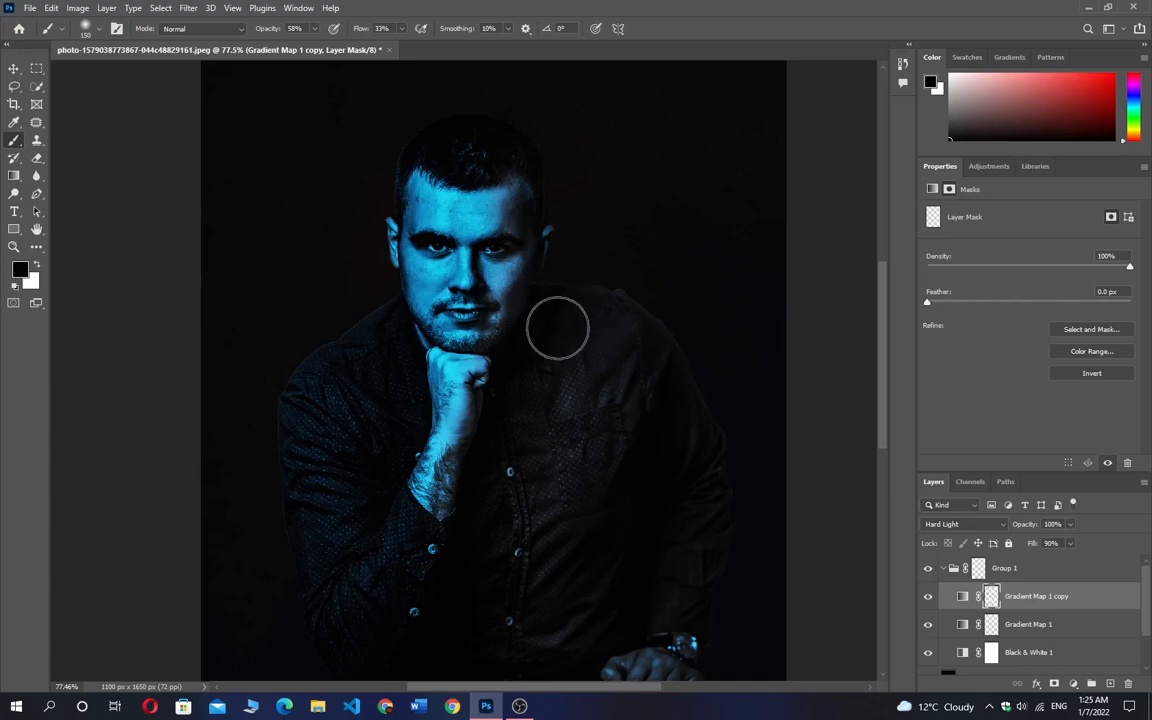
Change the duplicated Gradient Map's blue end stop to red #ff0000 and apply the gradient
click(962, 597)
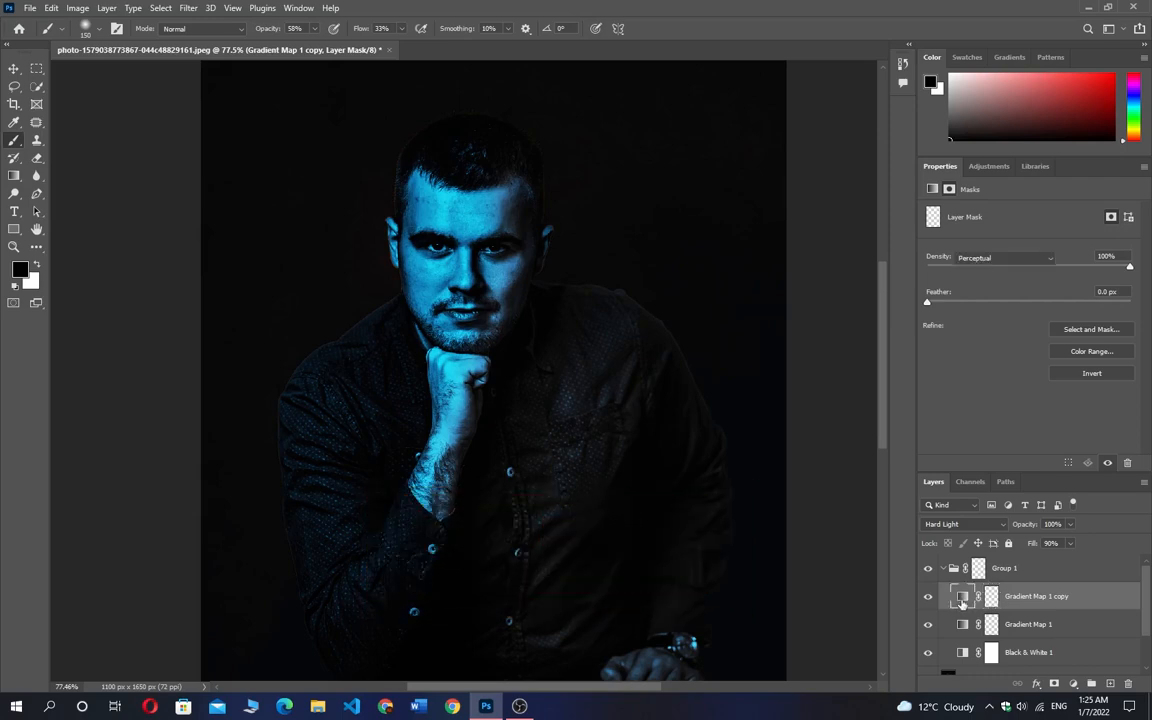
click(1119, 220)
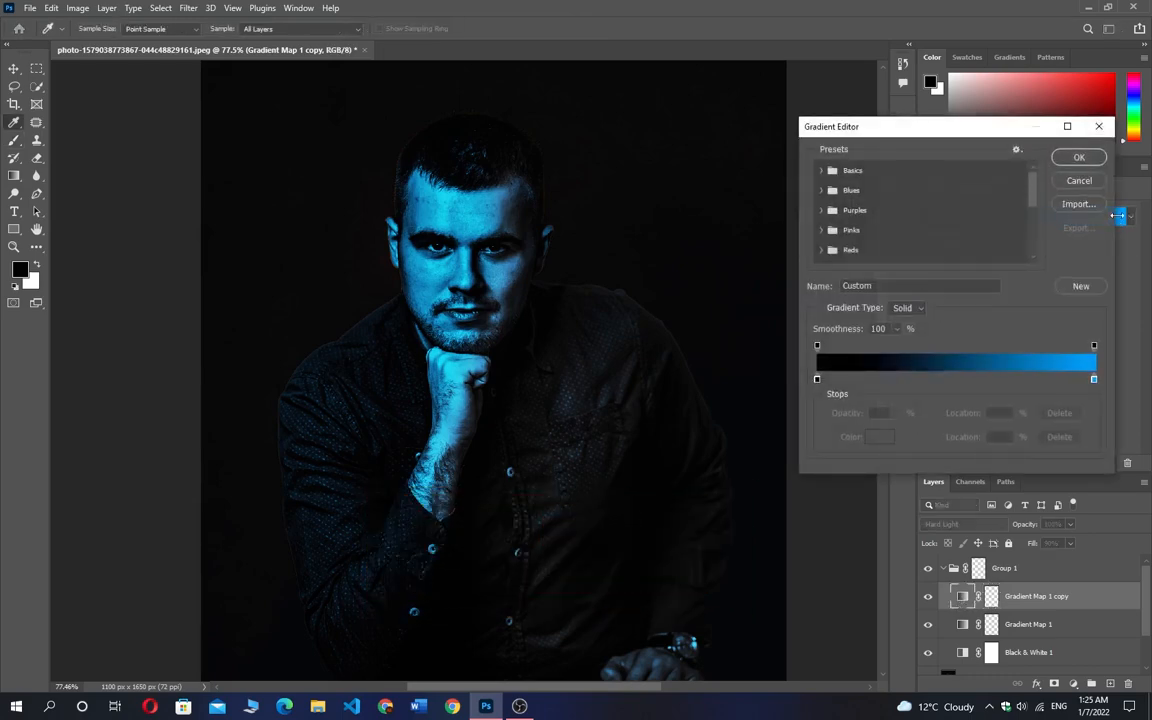
double_click(1094, 380)
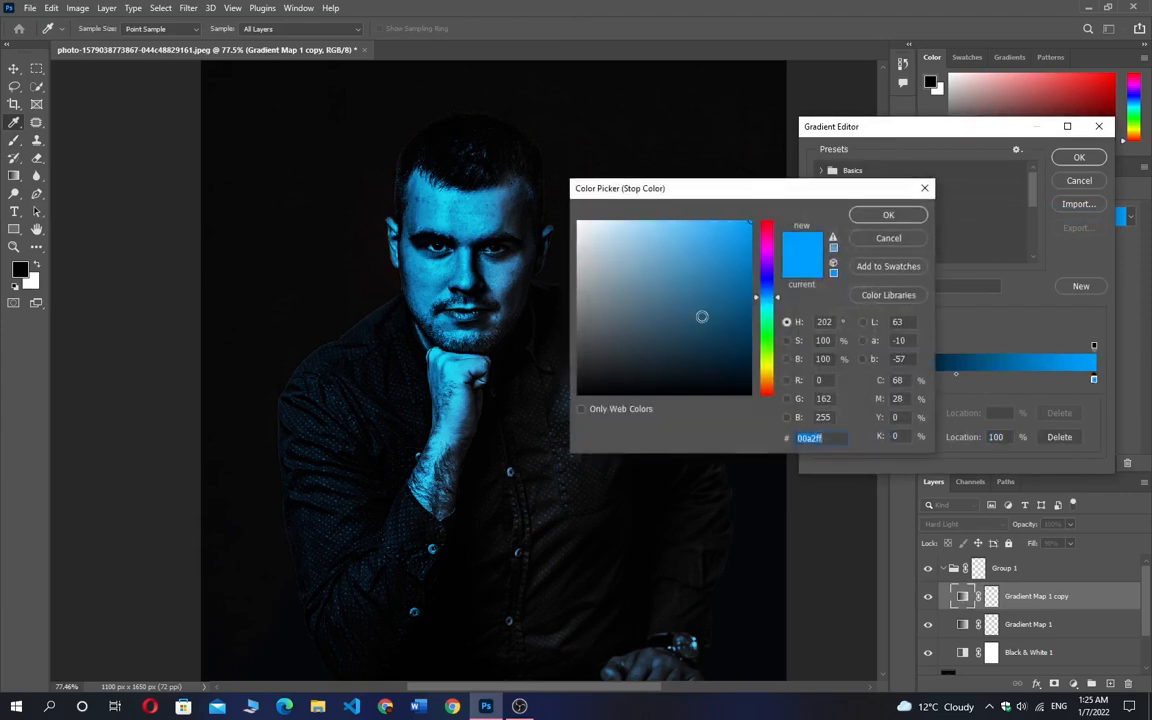
drag(766, 297, 760, 222)
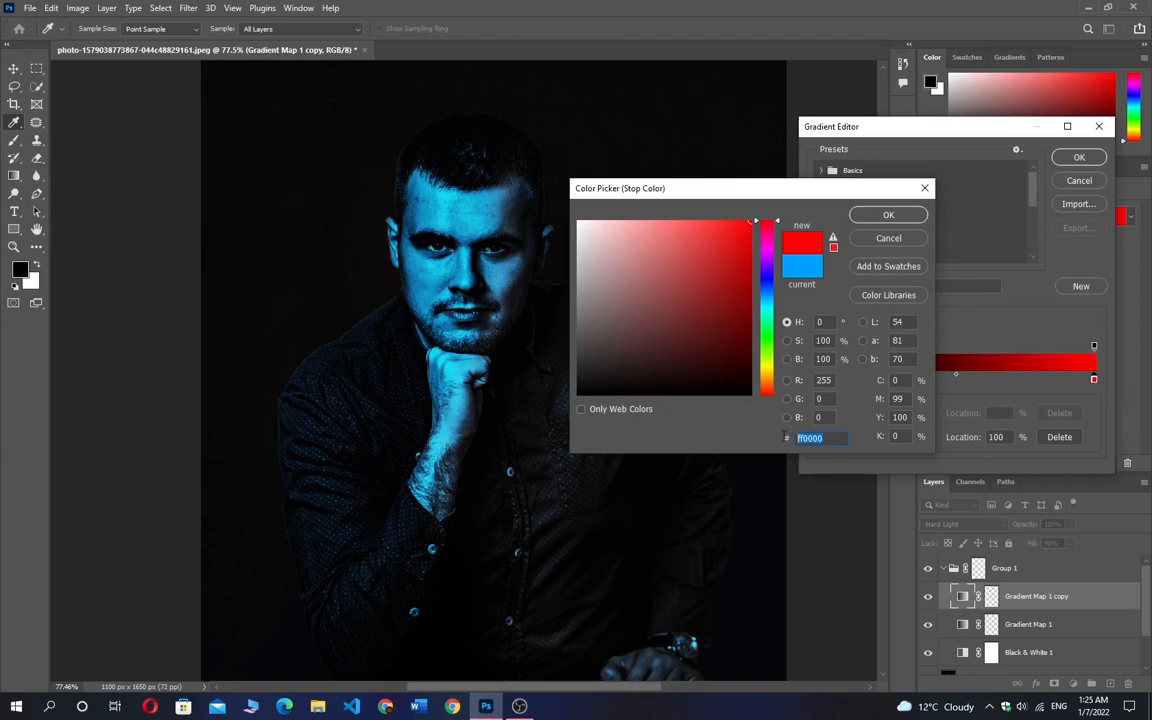
click(888, 215)
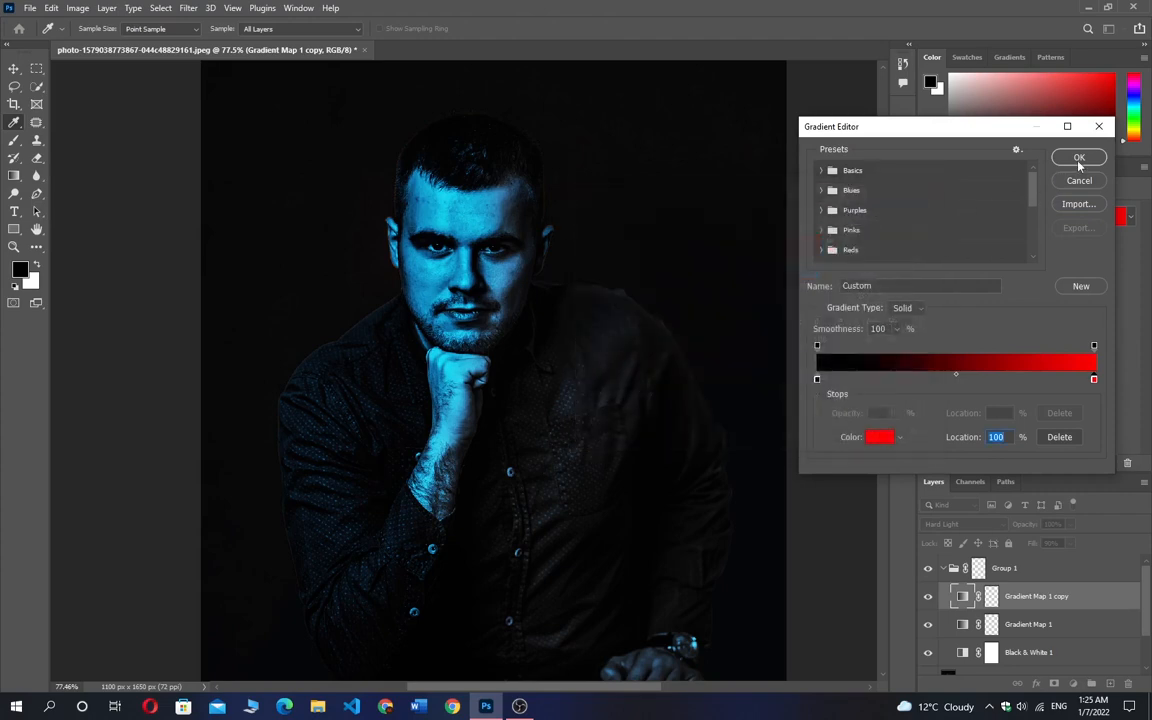
click(1078, 160)
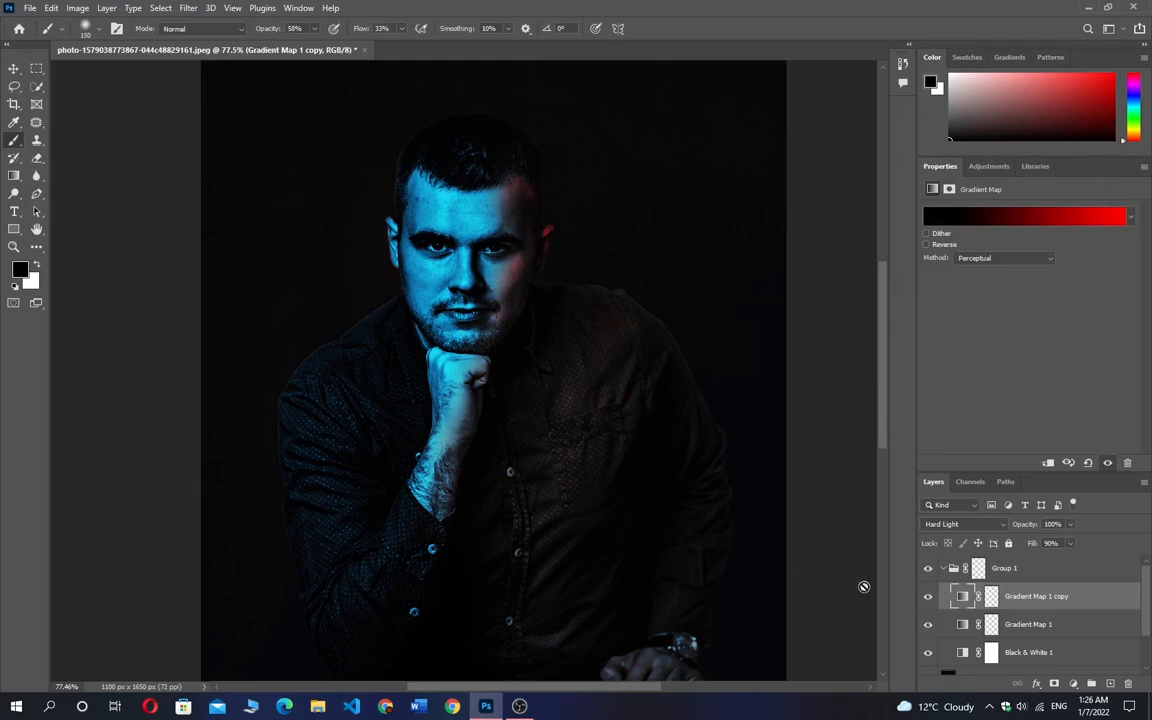
Target the red Gradient Map's mask and brush white over the right side of the face, the shoulder and the shirt
click(991, 596)
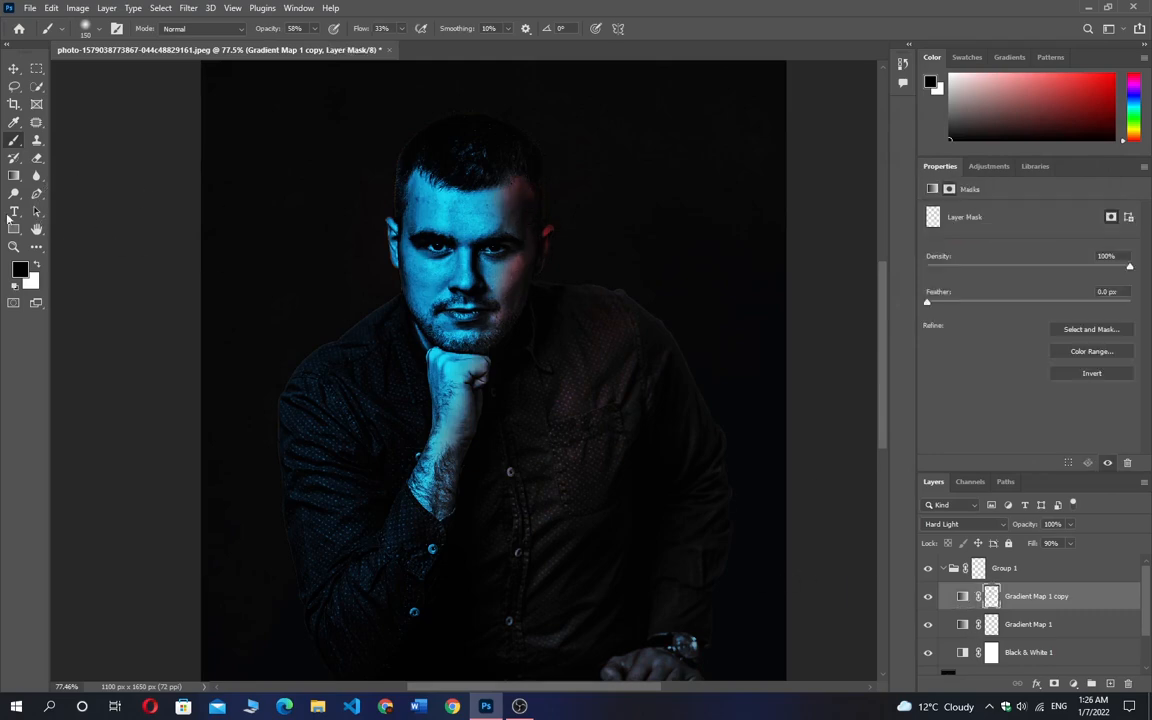
right_click(15, 141)
click(54, 137)
scroll(600, 320, up, 3)
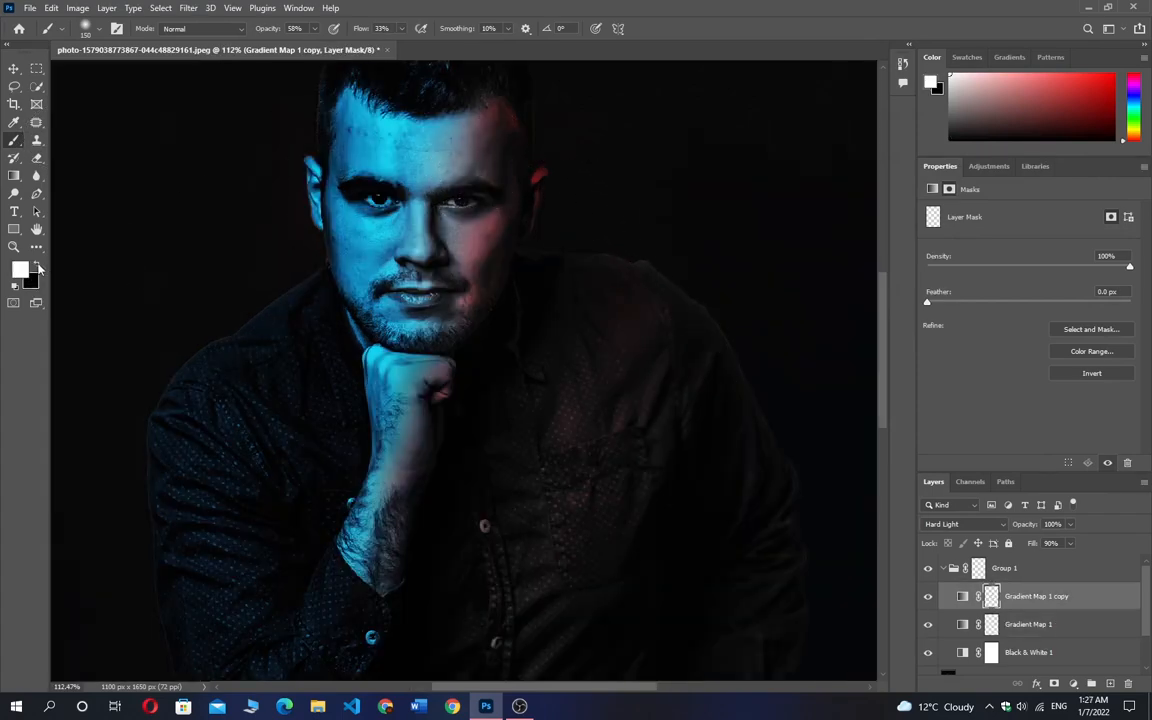
mouse_move(532, 167)
mouse_down()
mouse_move(488, 154)
mouse_move(468, 193)
mouse_move(476, 257)
mouse_move(458, 291)
mouse_up()
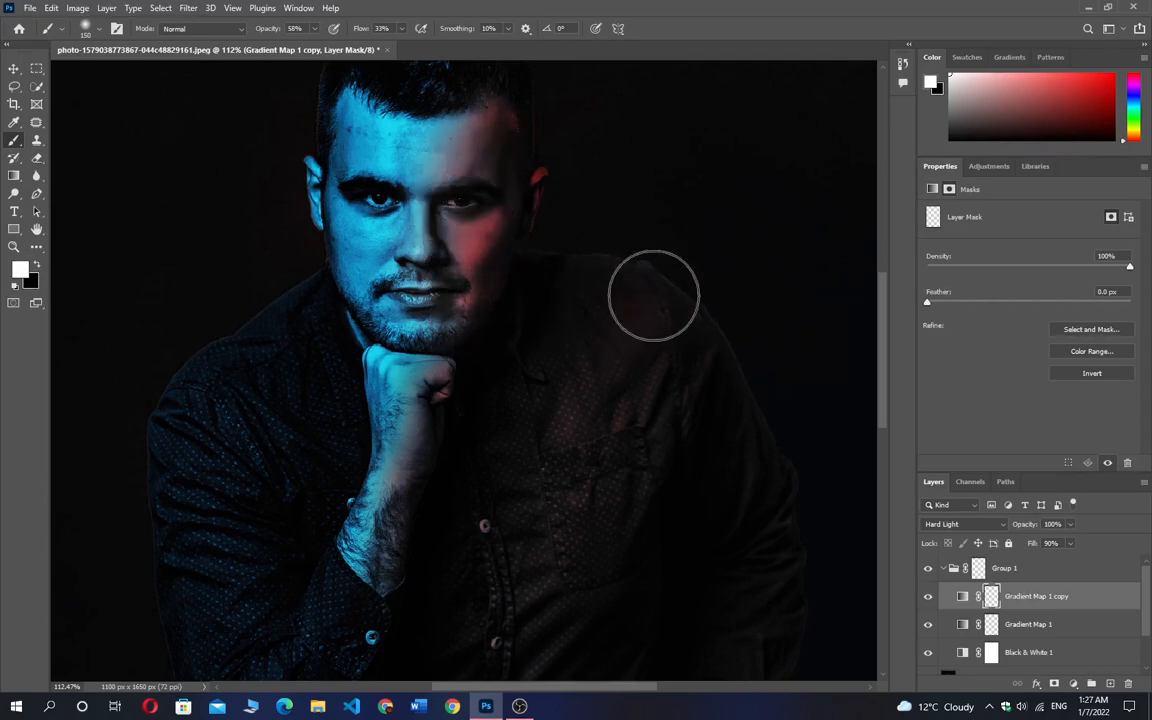
mouse_move(654, 296)
mouse_down()
mouse_move(708, 453)
mouse_move(674, 513)
mouse_move(609, 333)
mouse_move(524, 283)
mouse_move(534, 539)
mouse_move(419, 319)
mouse_up()
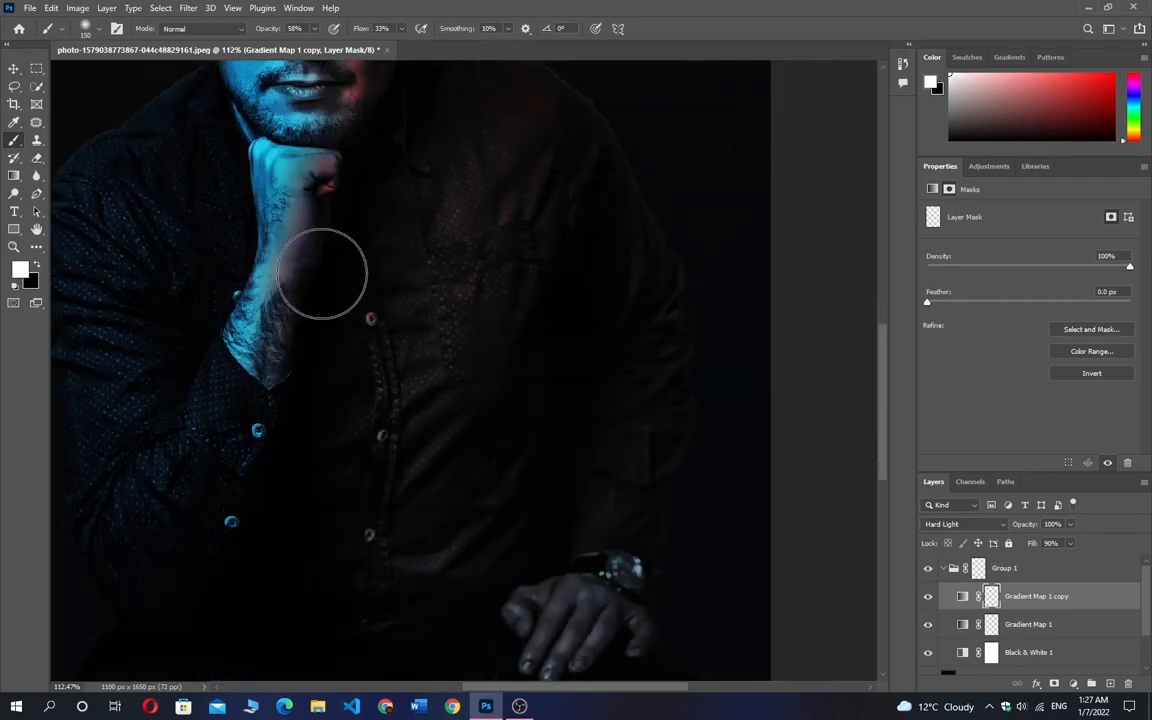
Continue painting white on the red Gradient Map's mask over the raised forearm, the resting hand and the shirt's right half
mouse_move(322, 274)
mouse_down()
mouse_move(307, 356)
mouse_move(319, 375)
mouse_move(548, 180)
mouse_move(508, 293)
mouse_move(453, 361)
mouse_move(486, 470)
mouse_move(609, 628)
mouse_up()
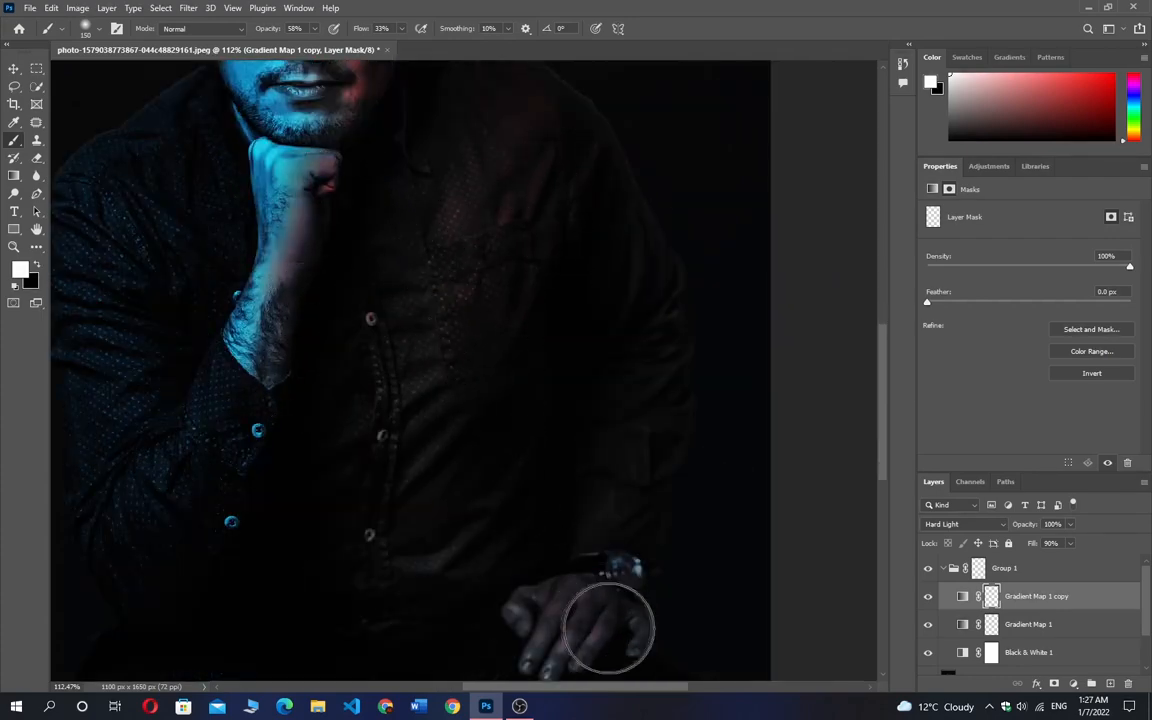
scroll(566, 563, down, 4)
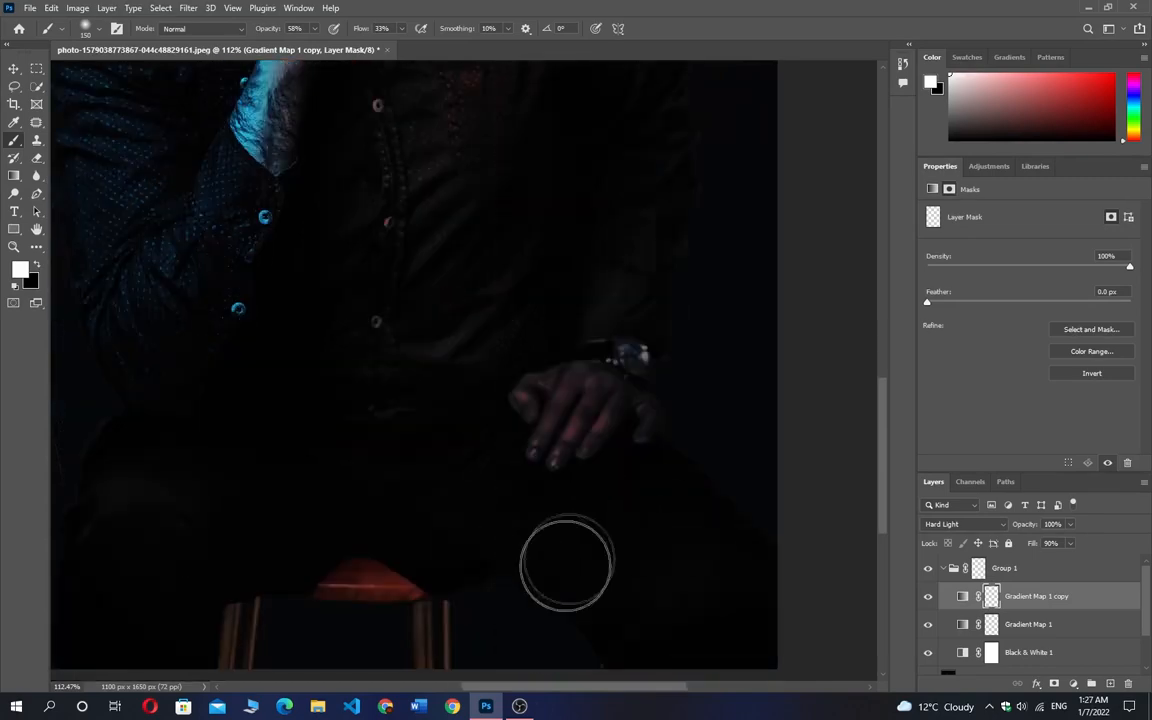
scroll(512, 460, up, 5)
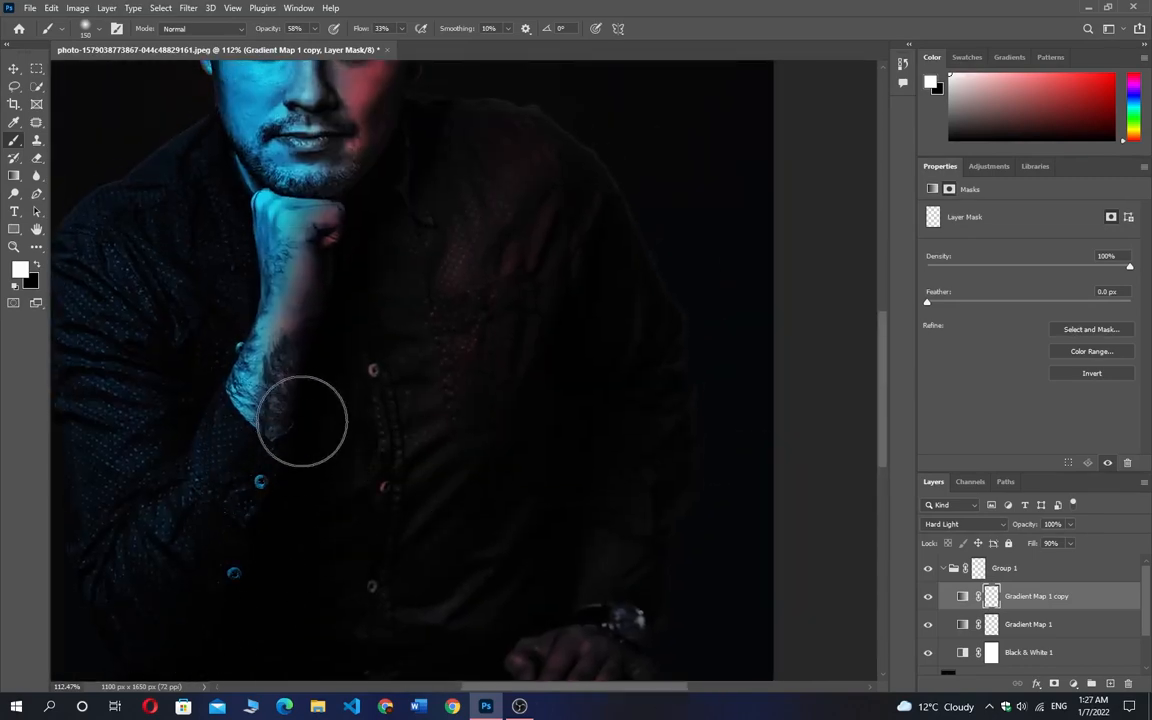
scroll(347, 249, up, 3)
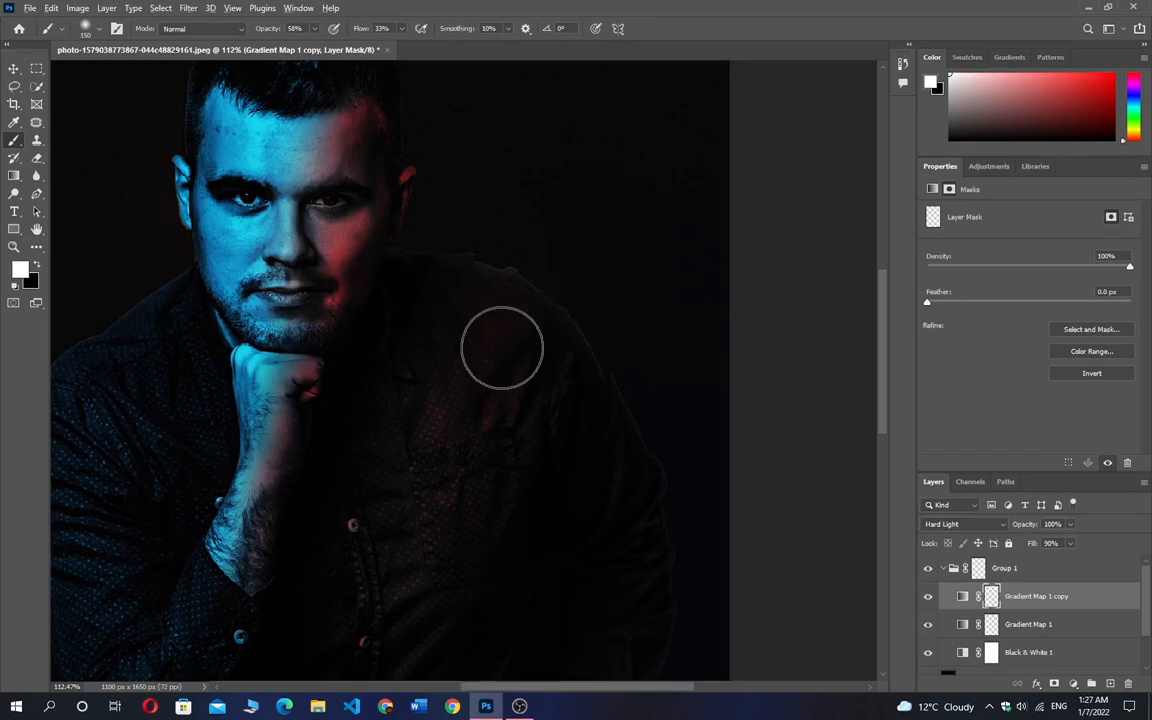
scroll(502, 348, down, 3)
scroll(520, 300, up, 5)
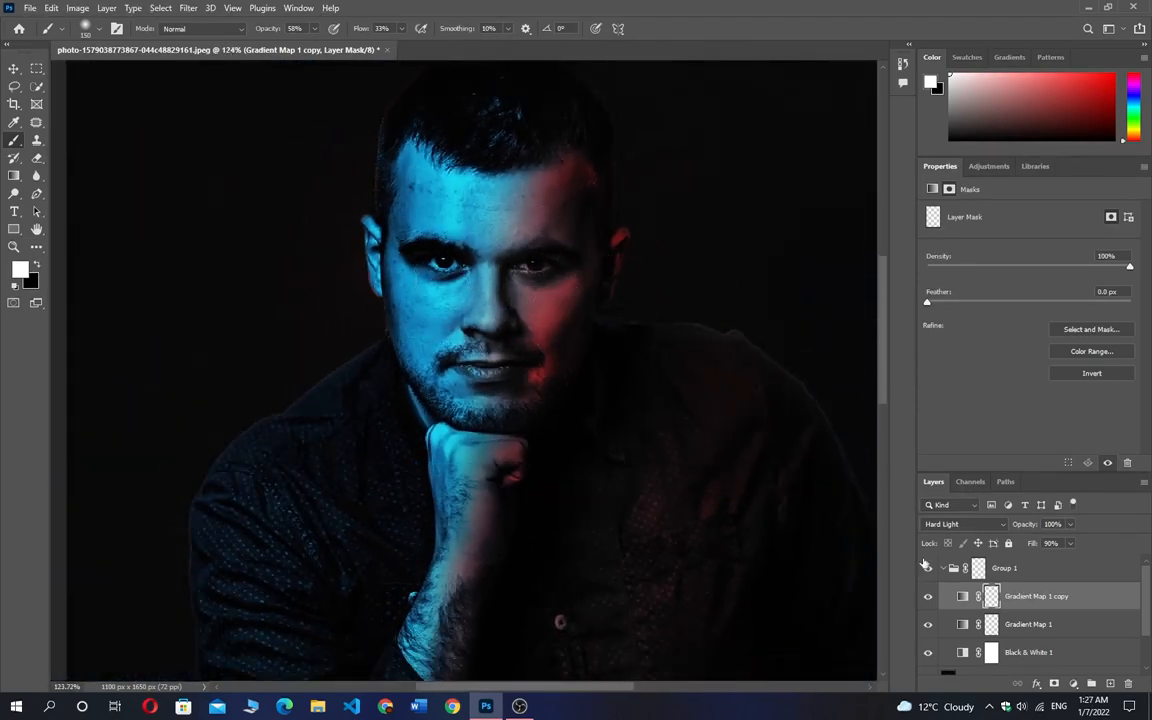
Collapse Group 1, hide the Background layer, and switch the group off and on to compare the portrait before and after
click(945, 568)
click(962, 569)
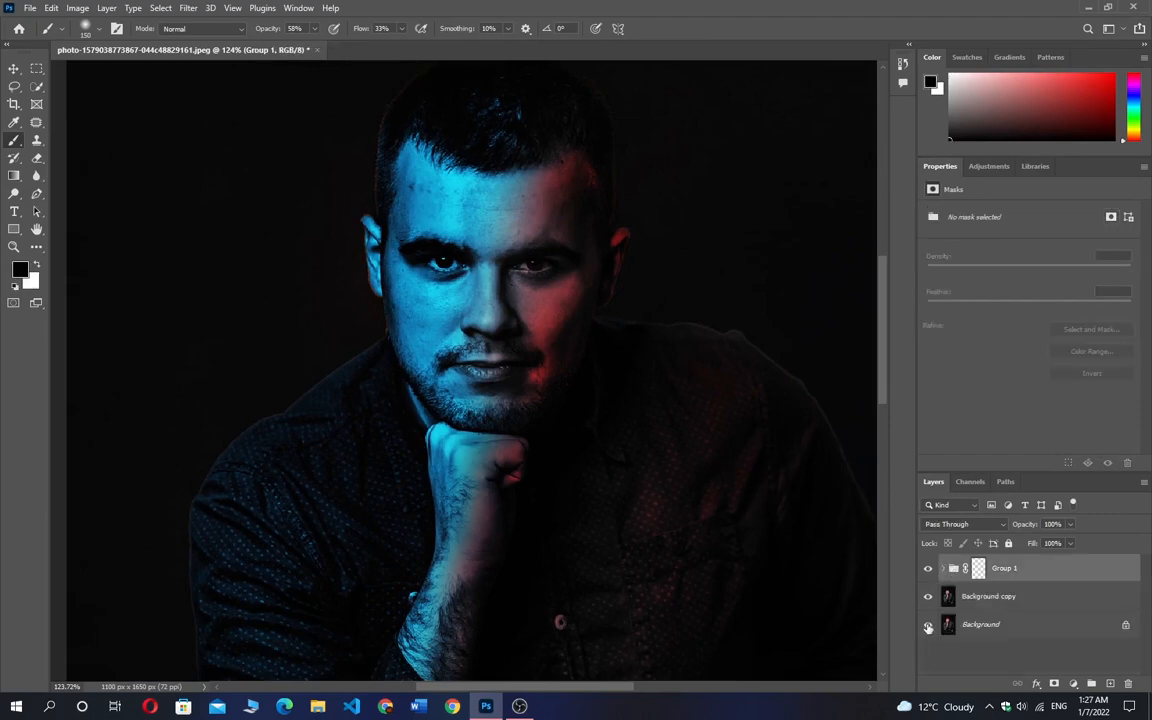
click(928, 569)
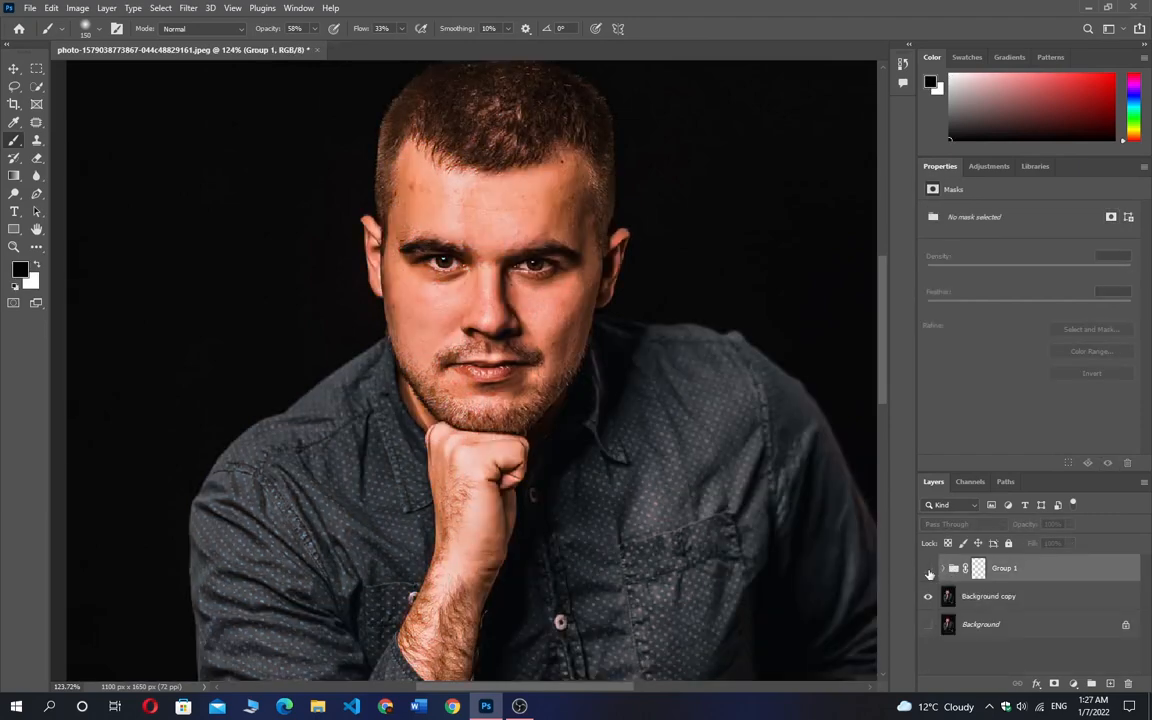
click(928, 569)
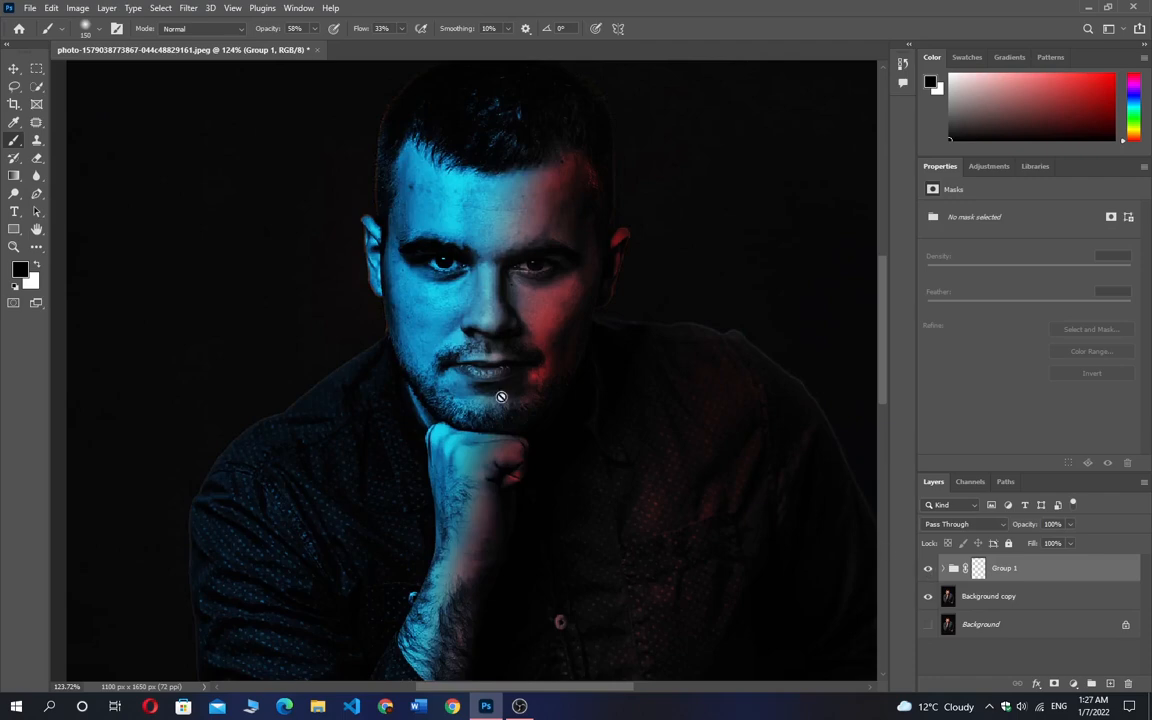